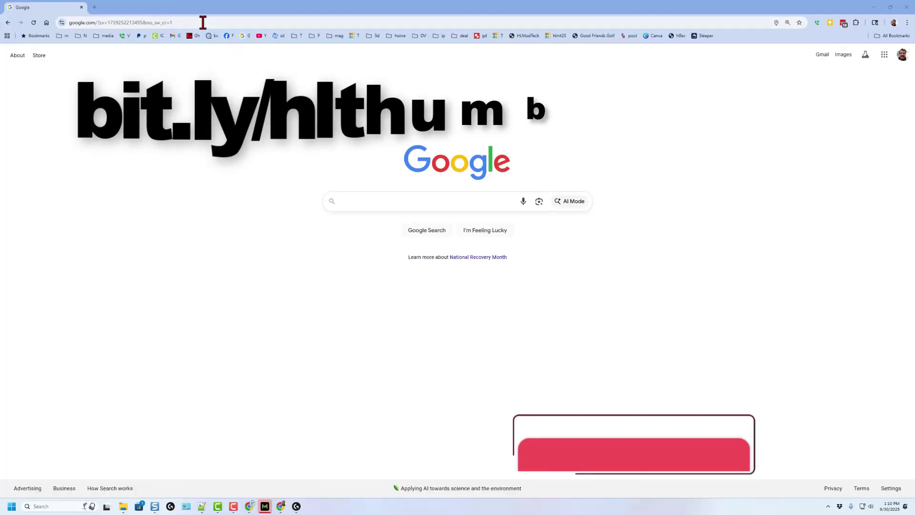
Step: Go to bit.ly/hlthumb in Chrome to open the Canva YouTube Thumbnail Template
{"action": "left_click", "coordinate": [203, 23]}
{"action": "type", "text": "bit.ly/hlthumb"}
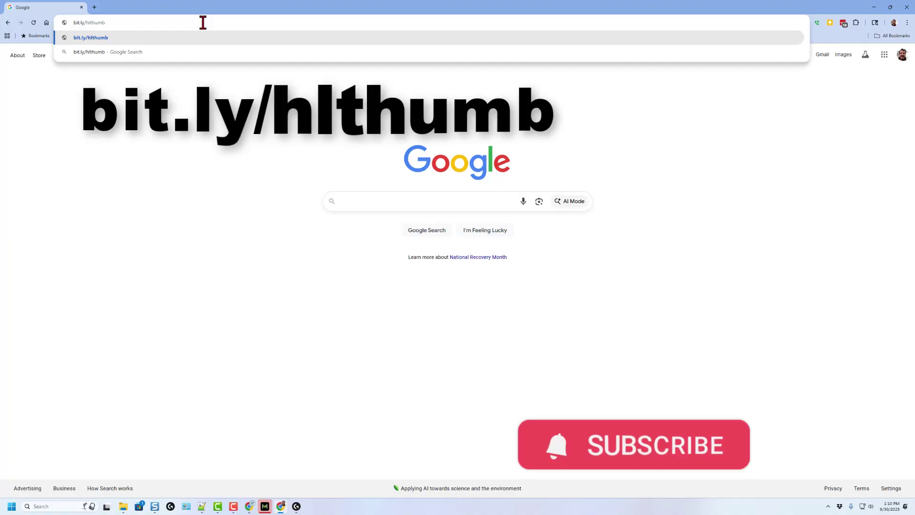
{"action": "key", "text": "Return"}
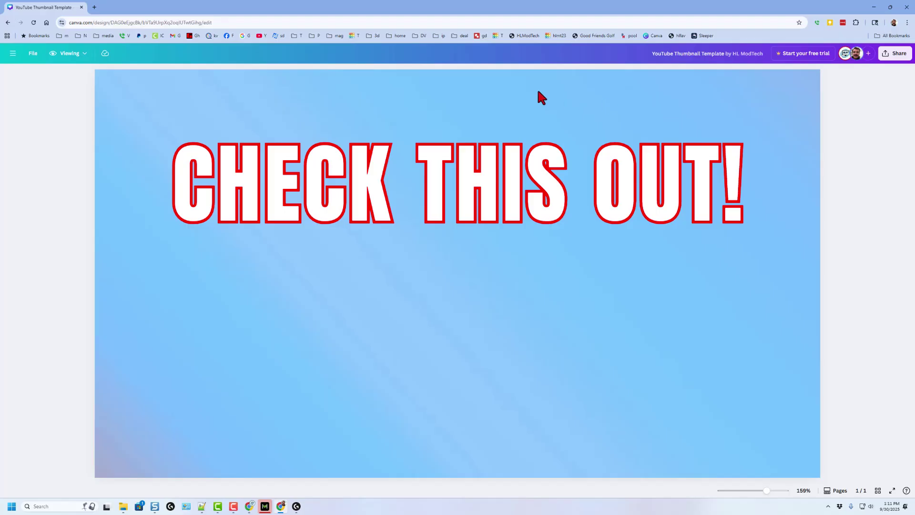
Step: Make an editable copy of the template and change the CHECK THIS OUT! outline to purple
{"action": "left_click", "coordinate": [32, 53]}
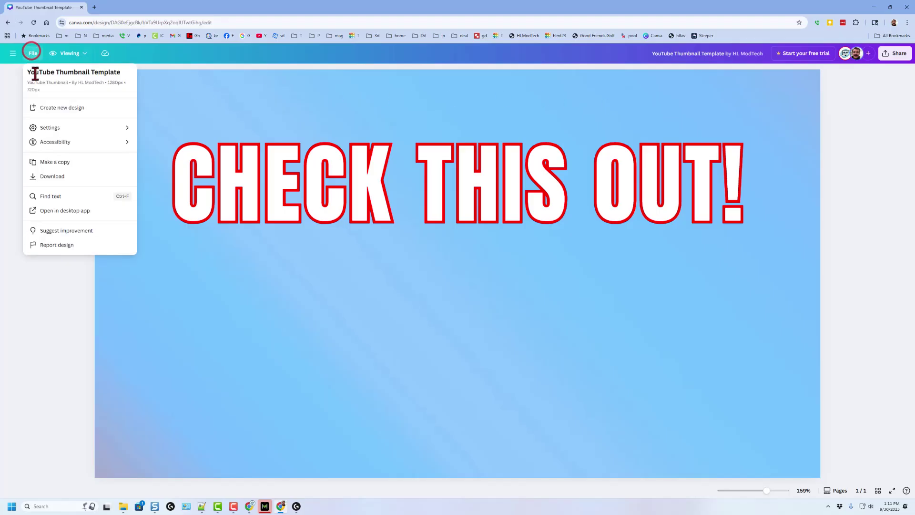
{"action": "left_click", "coordinate": [46, 163]}
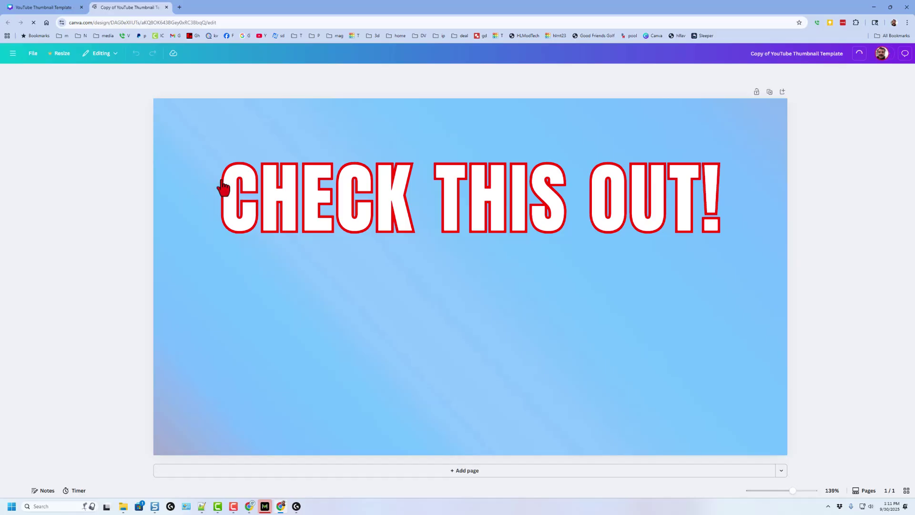
{"action": "left_click", "coordinate": [351, 210]}
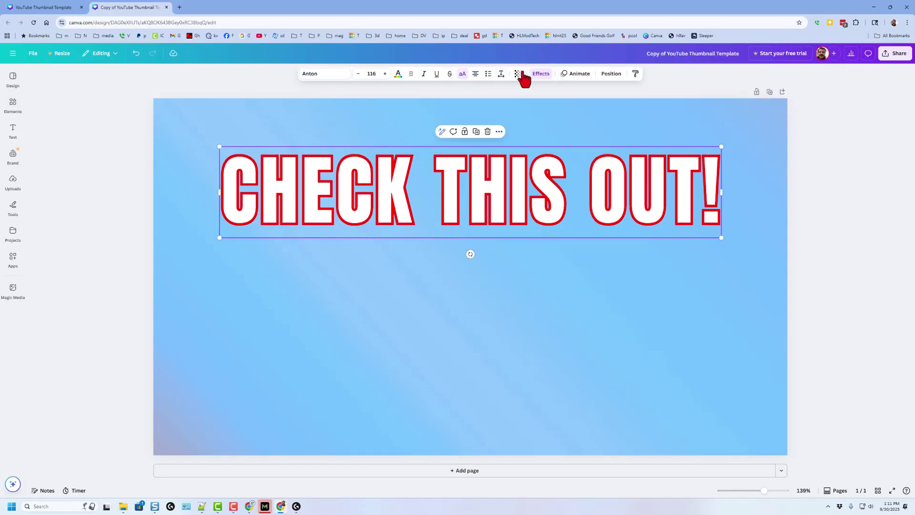
{"action": "left_click", "coordinate": [541, 73]}
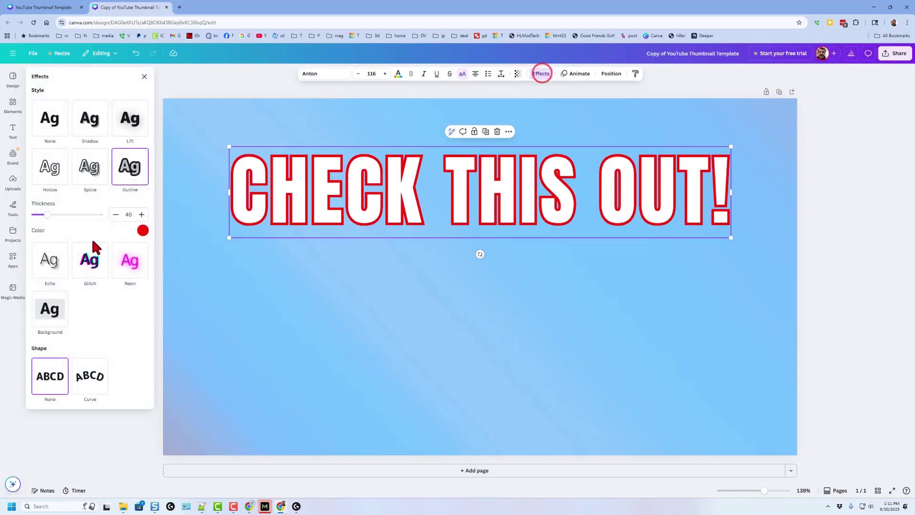
{"action": "left_click", "coordinate": [143, 231]}
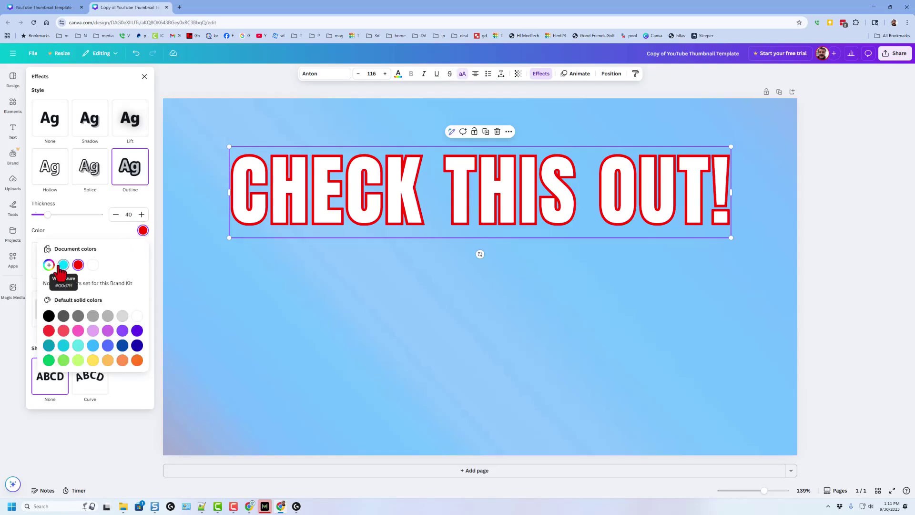
{"action": "left_click", "coordinate": [108, 330]}
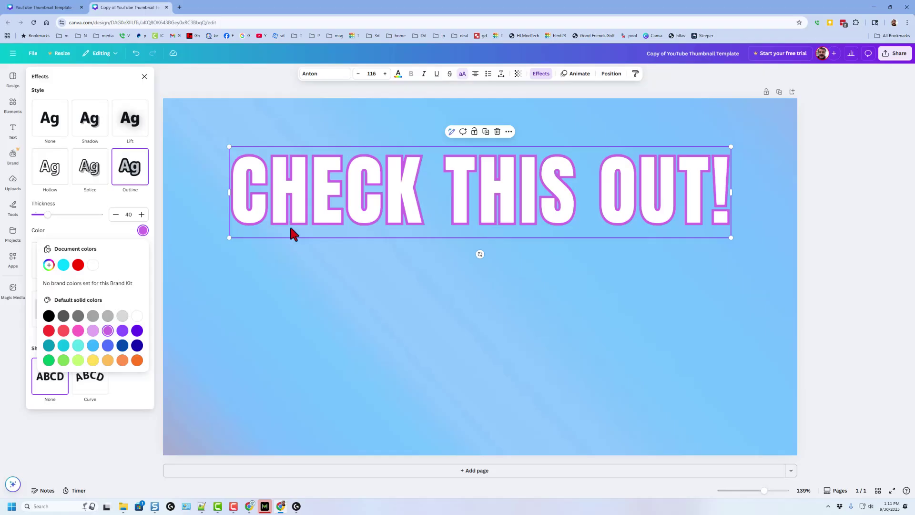
{"action": "left_click", "coordinate": [314, 340]}
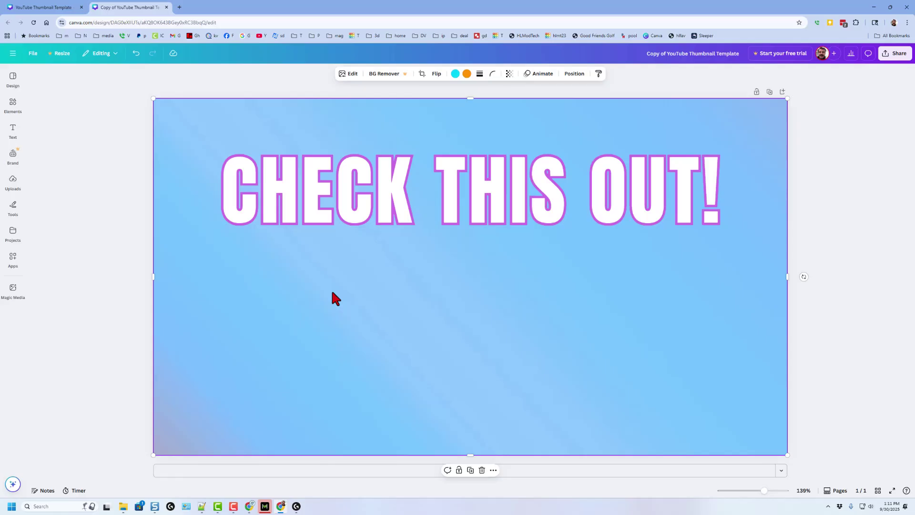
Step: Search Google for 'gemini' in a new tab and open the Google Gemini site
{"action": "left_click", "coordinate": [179, 7]}
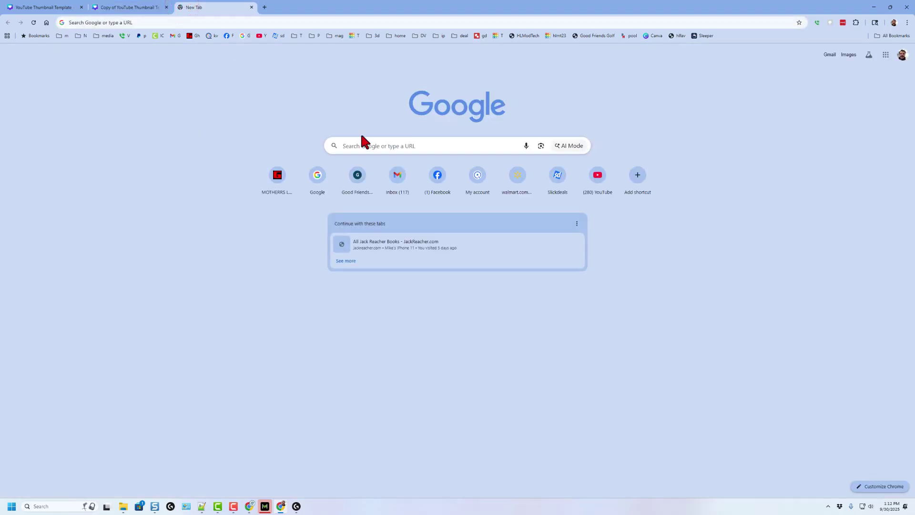
{"action": "left_click", "coordinate": [377, 146]}
{"action": "type", "text": "gem"}
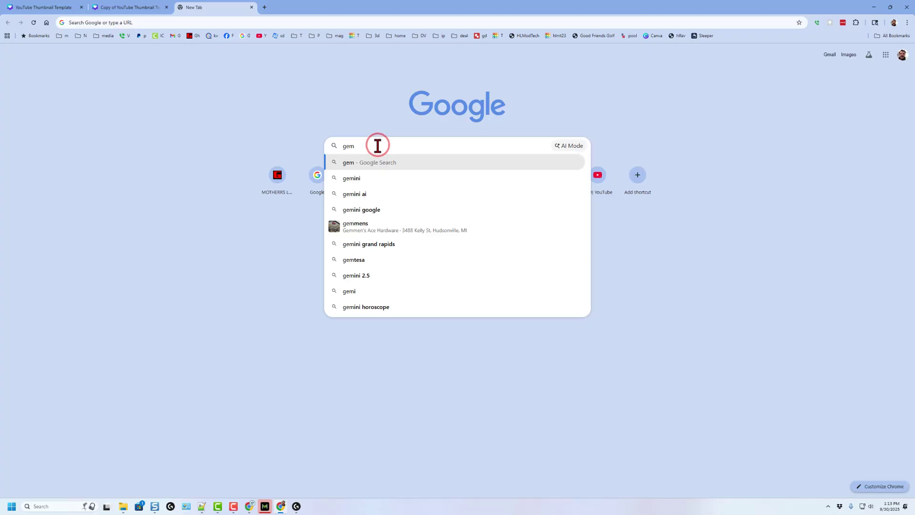
{"action": "left_click", "coordinate": [364, 174]}
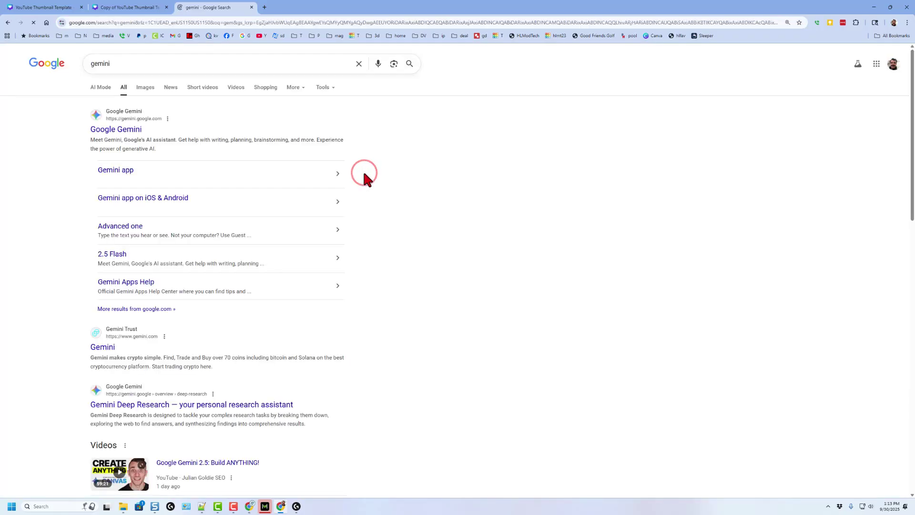
{"action": "left_click", "coordinate": [101, 132]}
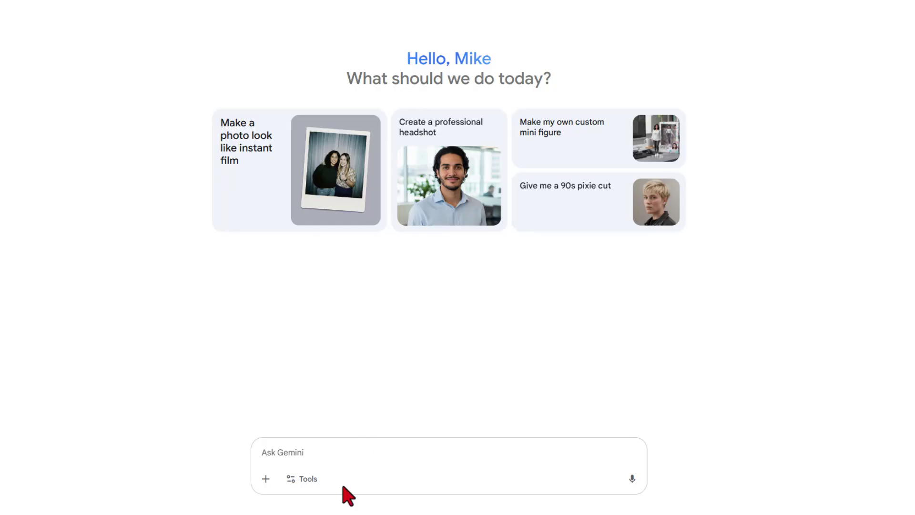
Step: Upload the Tigers keychain photo to Gemini and ask it to remove the background
{"action": "left_click", "coordinate": [265, 479]}
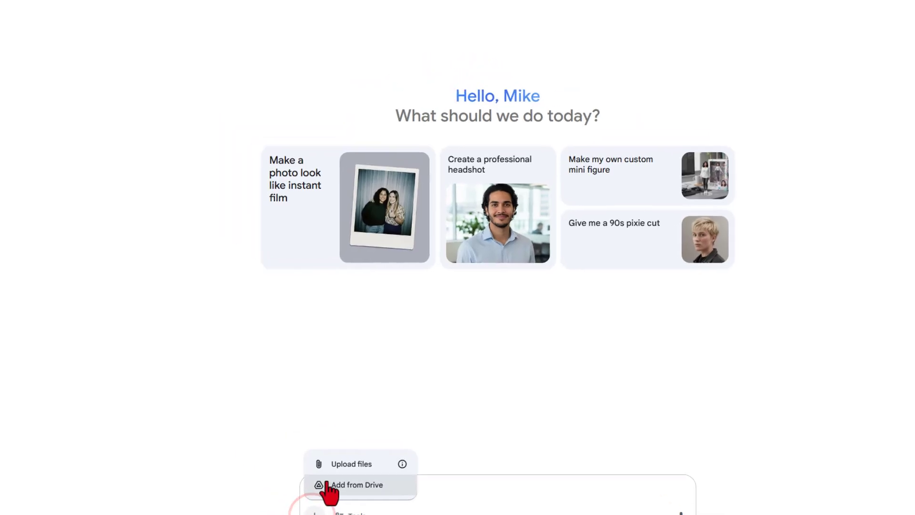
{"action": "left_click", "coordinate": [302, 426]}
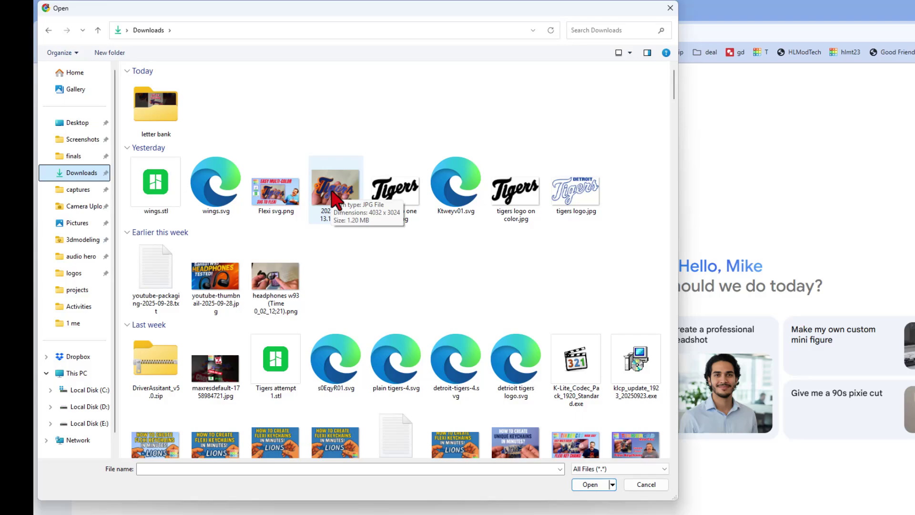
{"action": "double_click", "coordinate": [336, 193]}
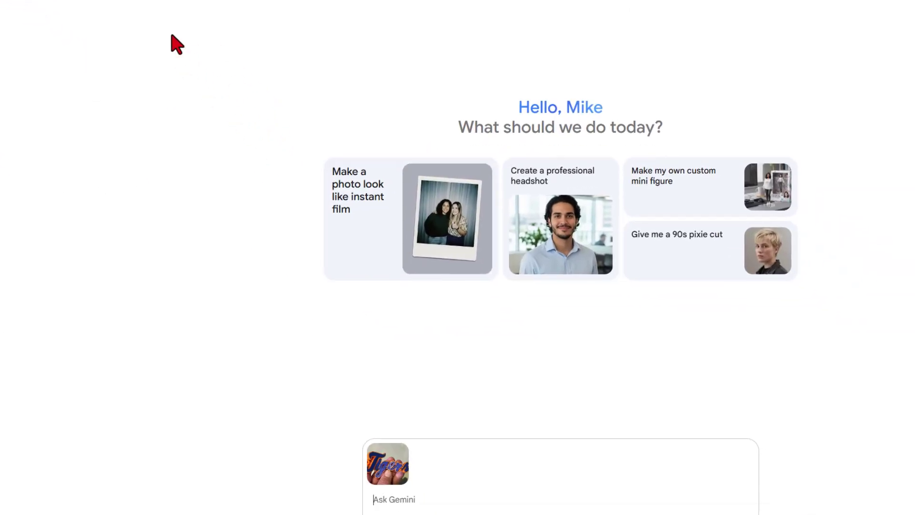
{"action": "type", "text": "Please remove the background from this image, but keep the fingers."}
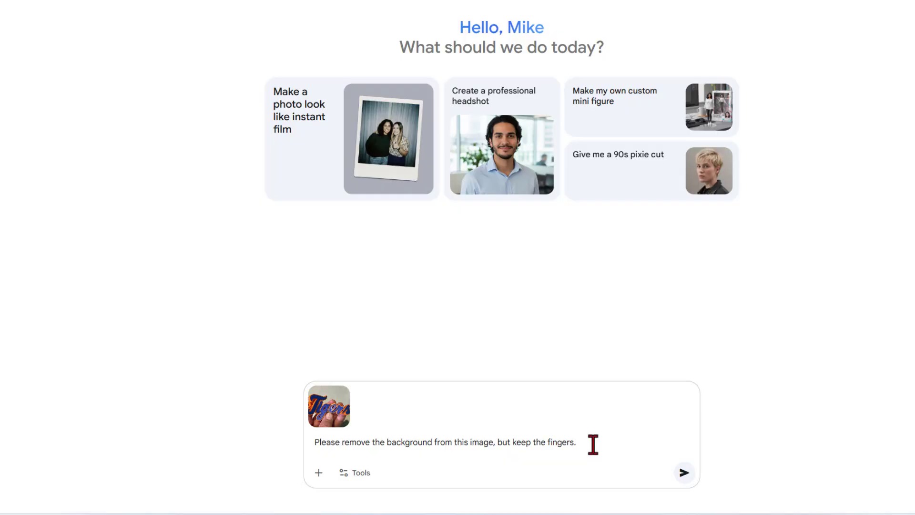
{"action": "key", "text": "Return"}
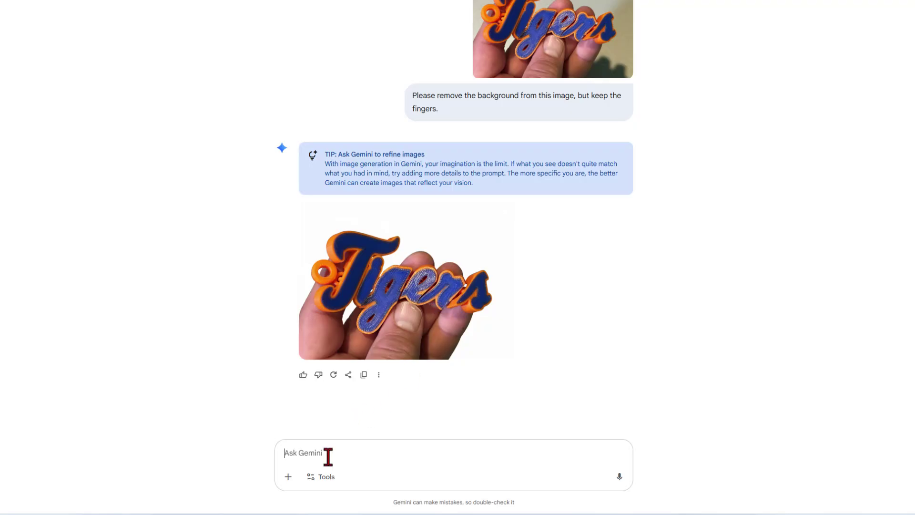
Step: Ask Gemini for a transparent background and save the full-size result as a PNG in Downloads
{"action": "type", "text": "Please give the above image a transparent background."}
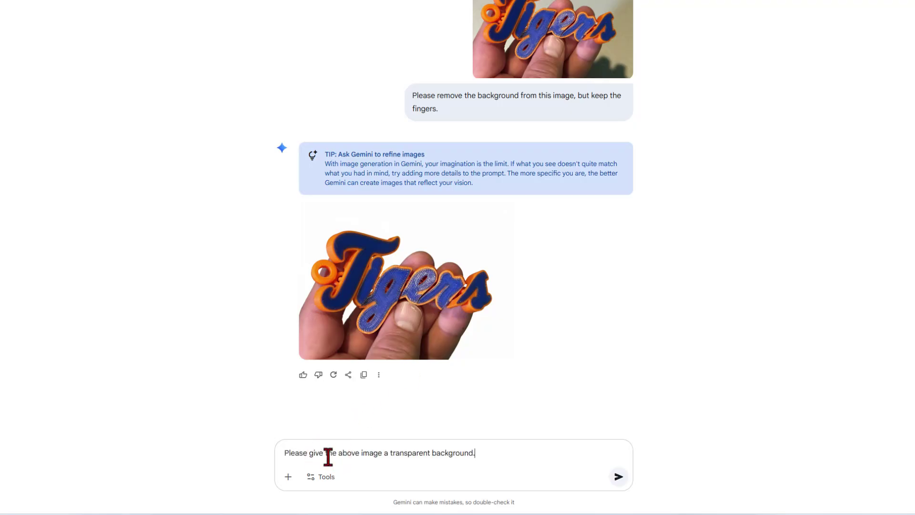
{"action": "key", "text": "Return"}
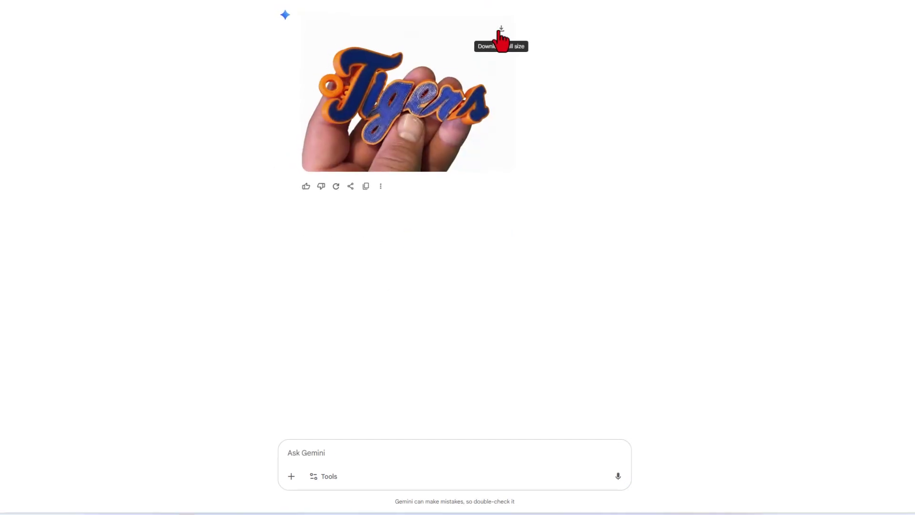
{"action": "left_click", "coordinate": [501, 30]}
{"action": "left_click", "coordinate": [129, 296]}
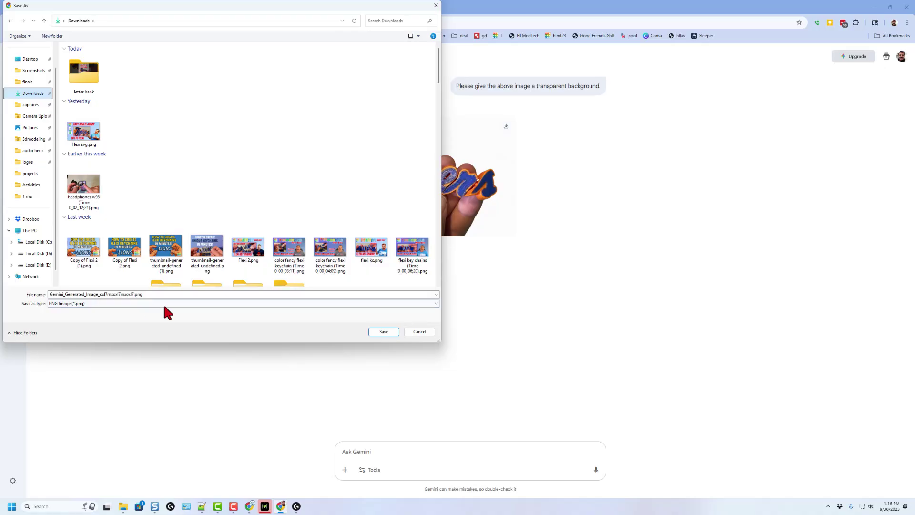
{"action": "left_click", "coordinate": [377, 331]}
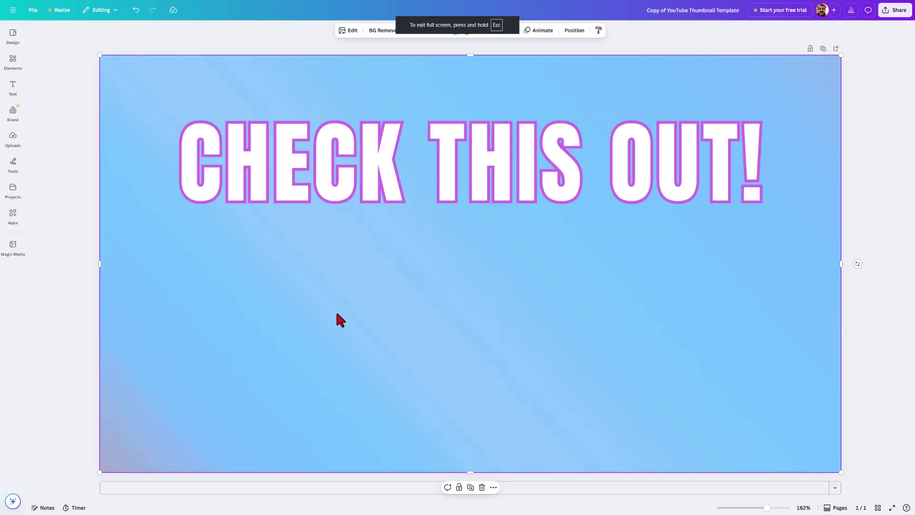
Step: Upload the Tigers keychain image to the Canva design through File > Upload files
{"action": "left_click", "coordinate": [30, 10]}
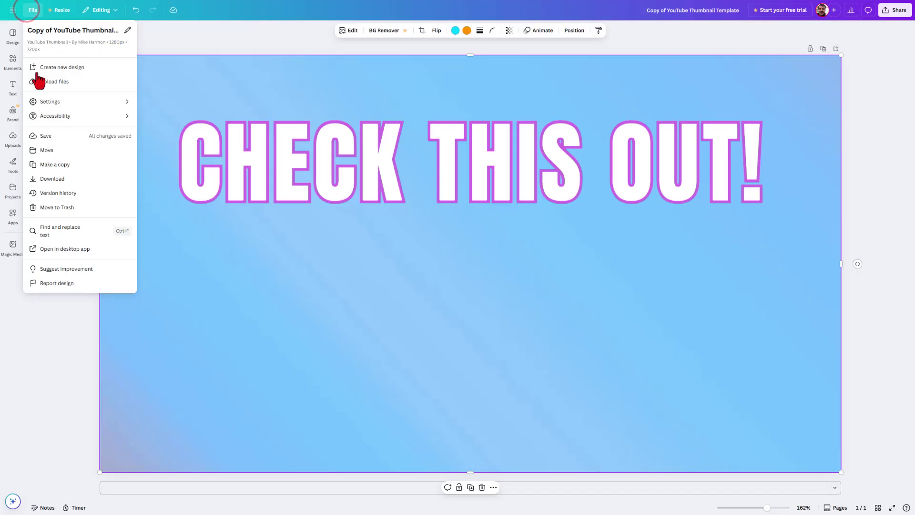
{"action": "left_click", "coordinate": [46, 81]}
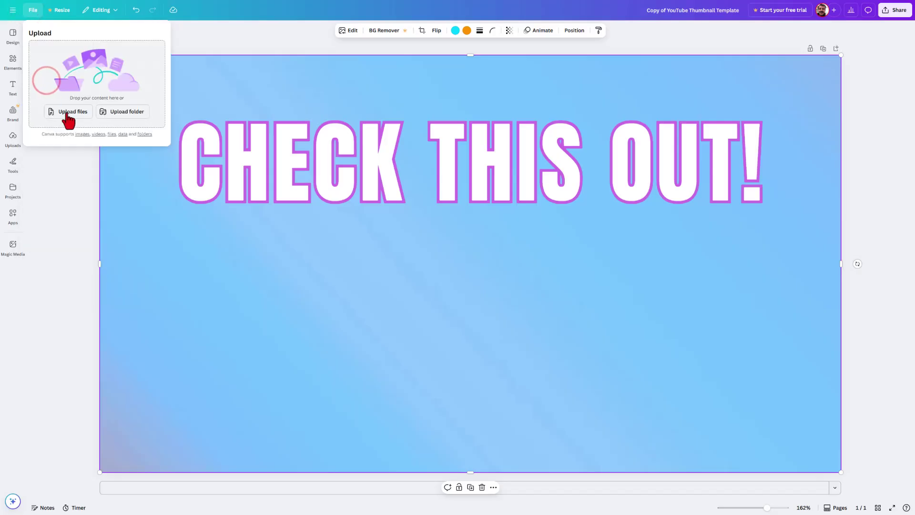
{"action": "left_click", "coordinate": [67, 114]}
{"action": "double_click", "coordinate": [92, 77]}
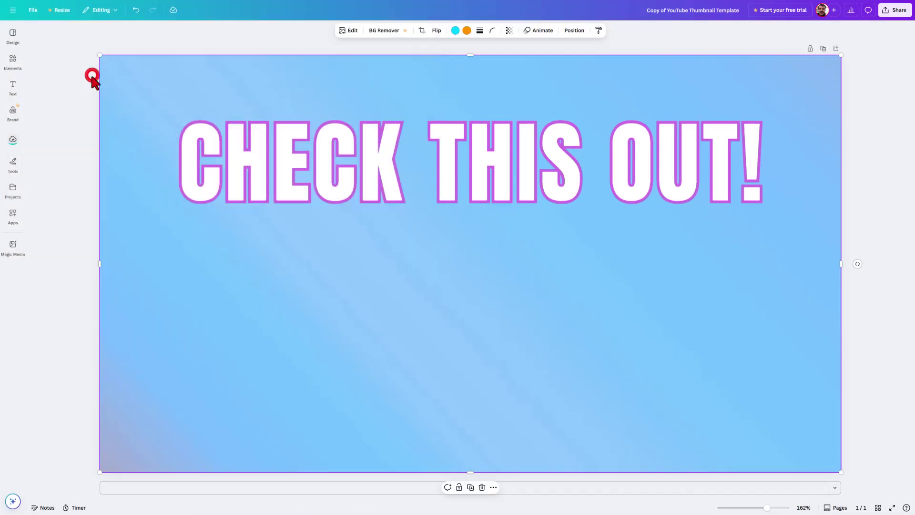
Step: Place the uploaded Tigers image on the thumbnail, delete it again, and switch to Snagit Editor
{"action": "left_click", "coordinate": [13, 141]}
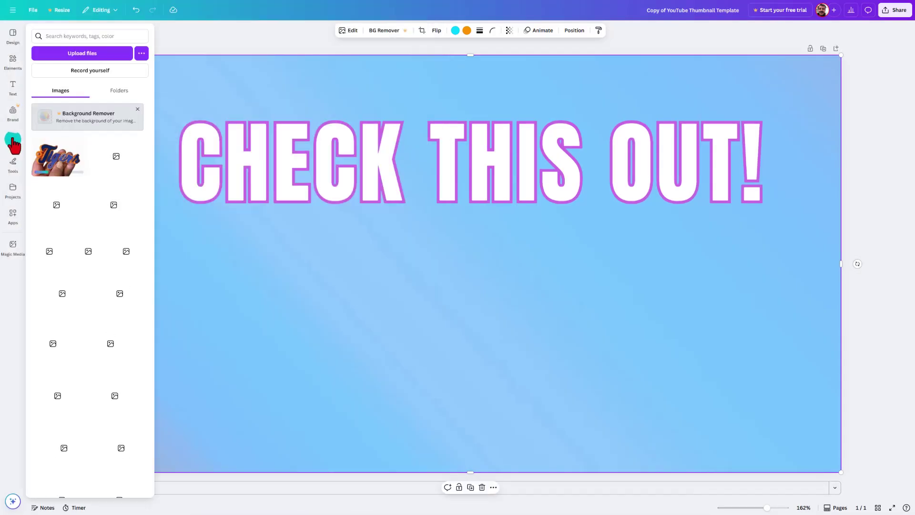
{"action": "left_click", "coordinate": [65, 165]}
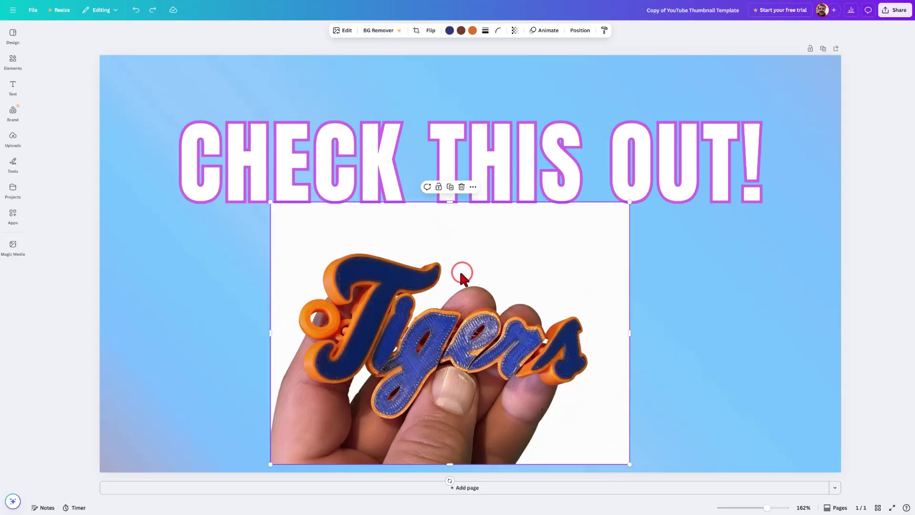
{"action": "key", "text": "Delete"}
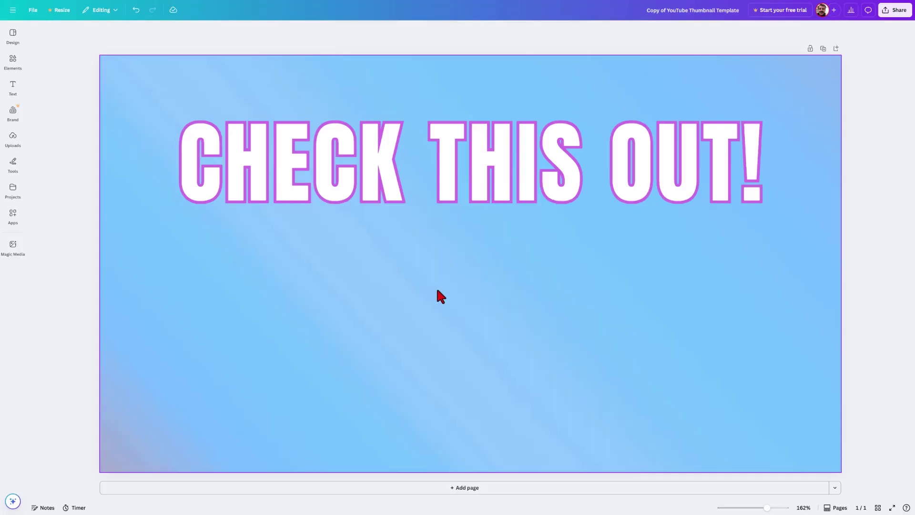
{"action": "key", "text": "alt+Tab"}
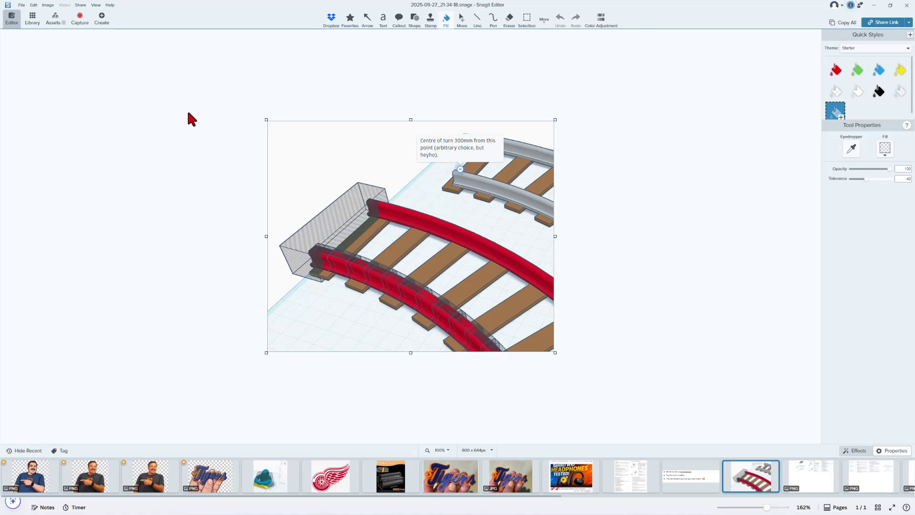
Step: Open the Gemini-generated Tigers image in Snagit Editor
{"action": "left_click", "coordinate": [21, 5]}
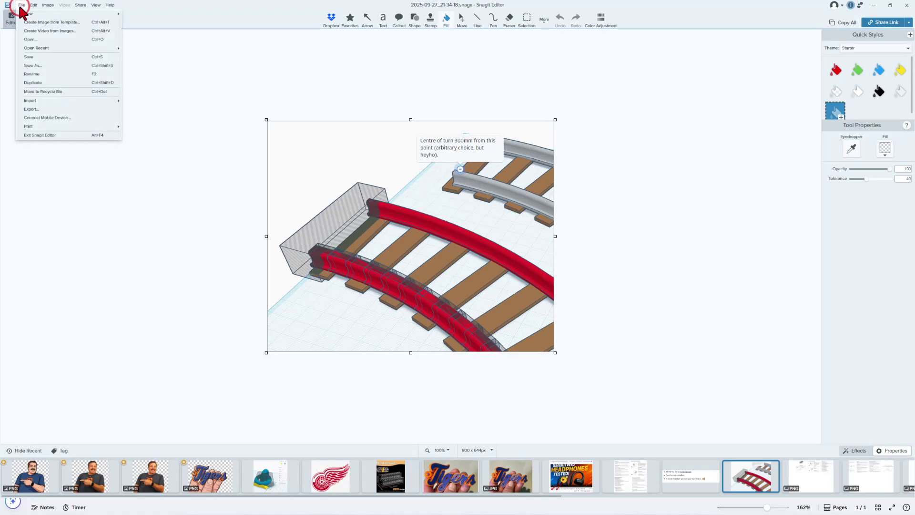
{"action": "left_click", "coordinate": [30, 40]}
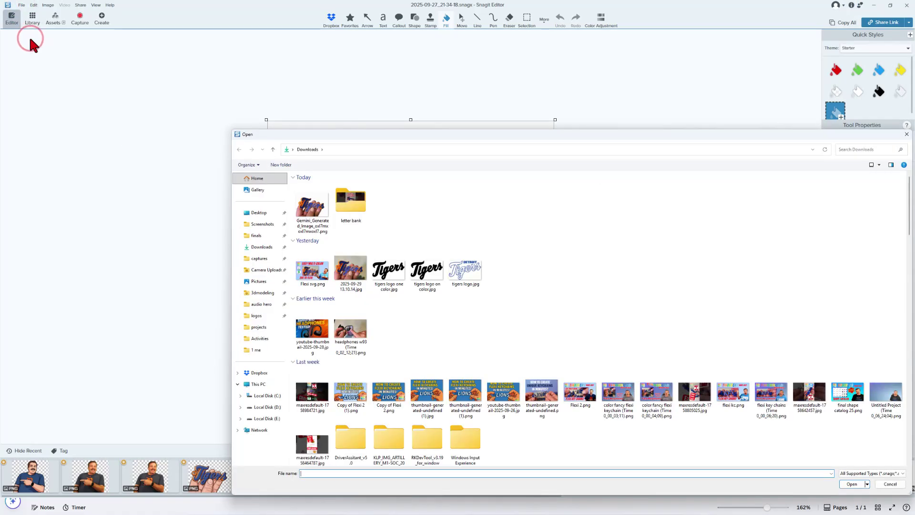
{"action": "double_click", "coordinate": [314, 209]}
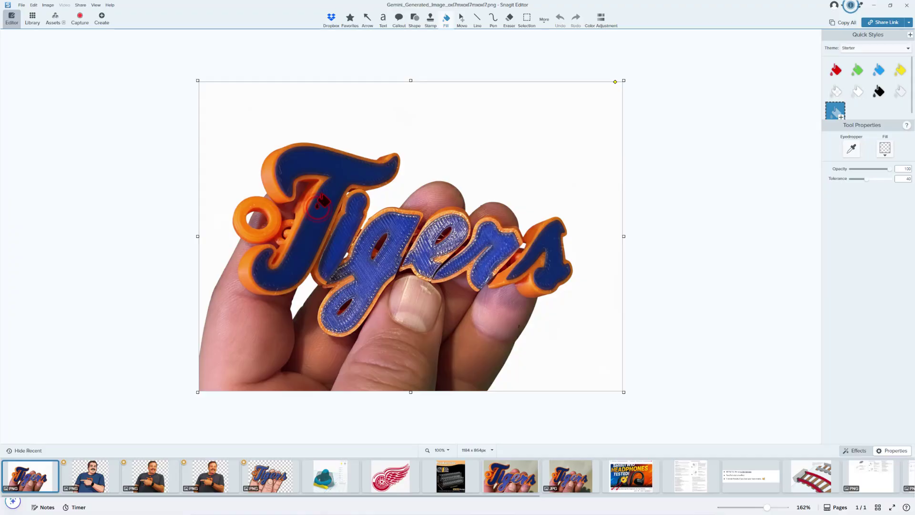
Step: Set the image's canvas colour to transparent
{"action": "left_click", "coordinate": [47, 6]}
{"action": "left_click", "coordinate": [67, 135]}
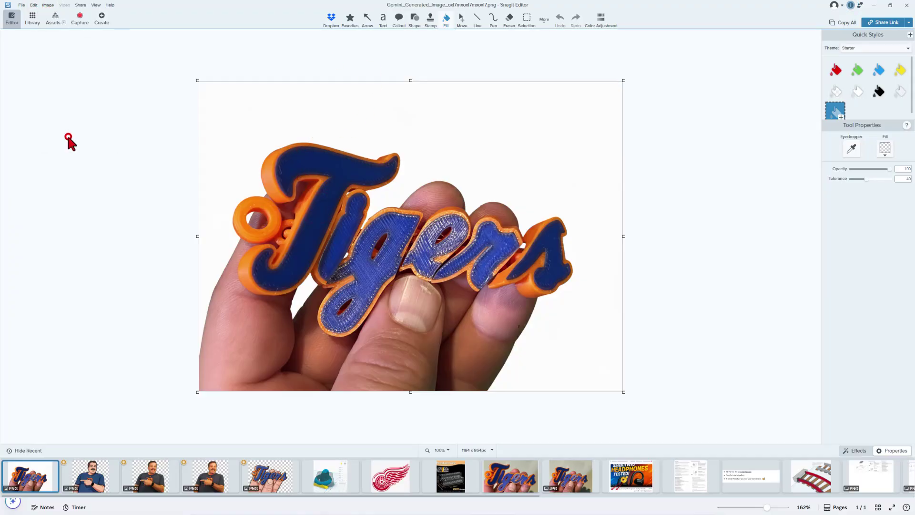
{"action": "left_click", "coordinate": [466, 247]}
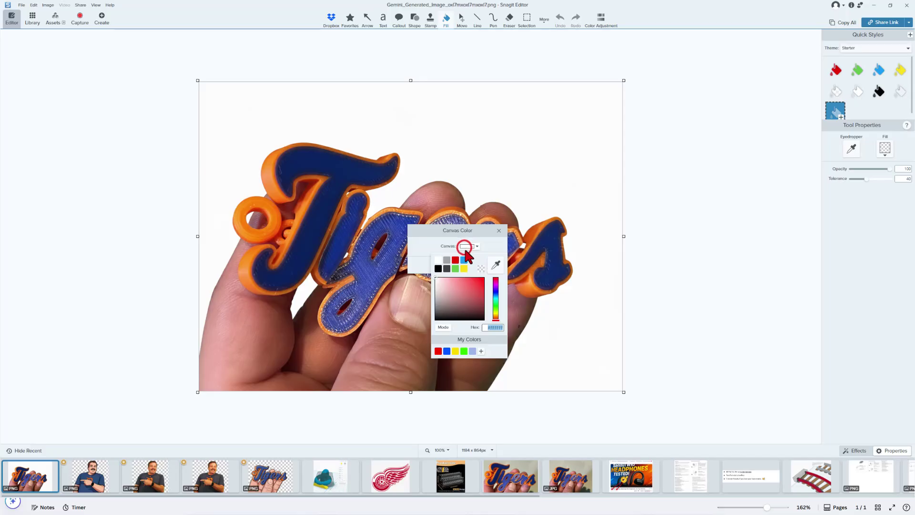
{"action": "left_click", "coordinate": [480, 272]}
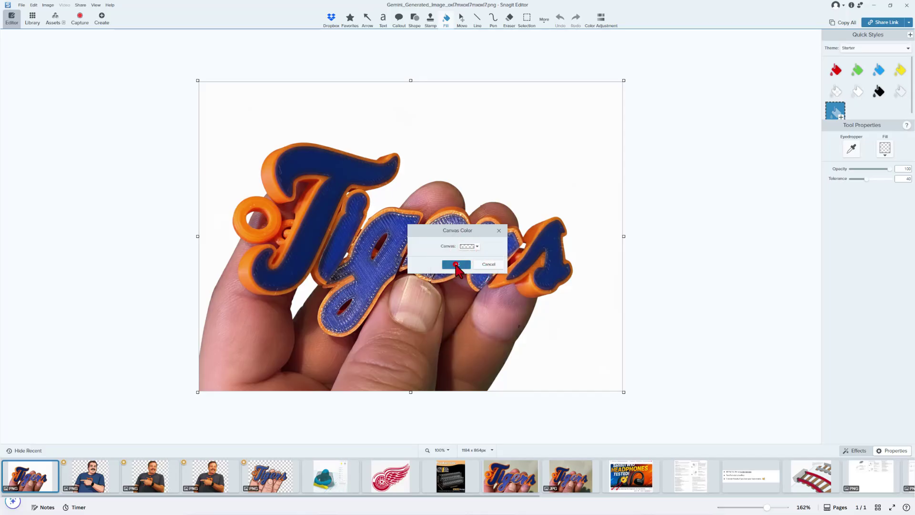
{"action": "left_click", "coordinate": [456, 264]}
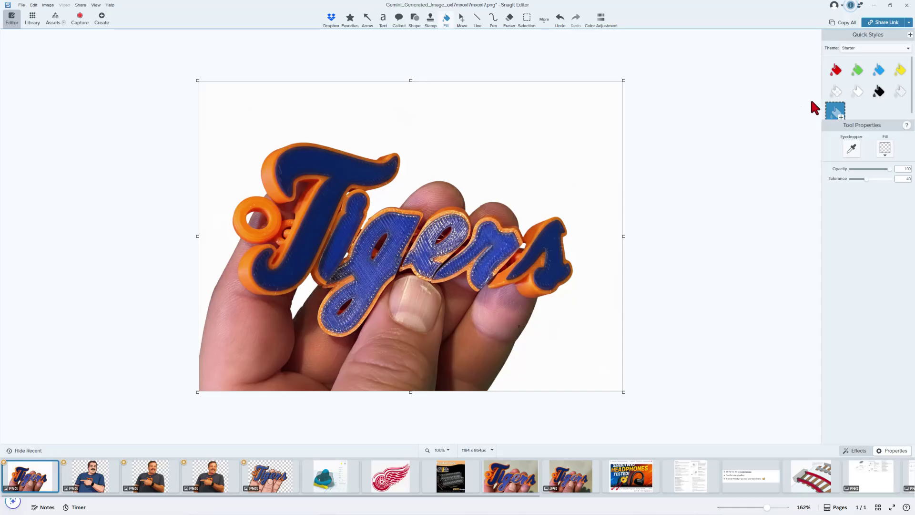
Step: Fill the white background and the gaps around the finger, T, i and s with transparency
{"action": "left_click", "coordinate": [543, 129]}
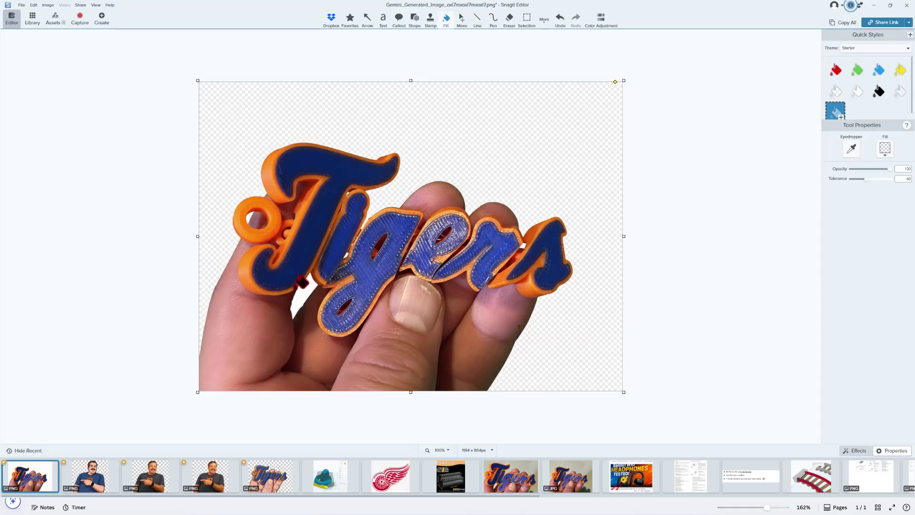
{"action": "left_click", "coordinate": [302, 294]}
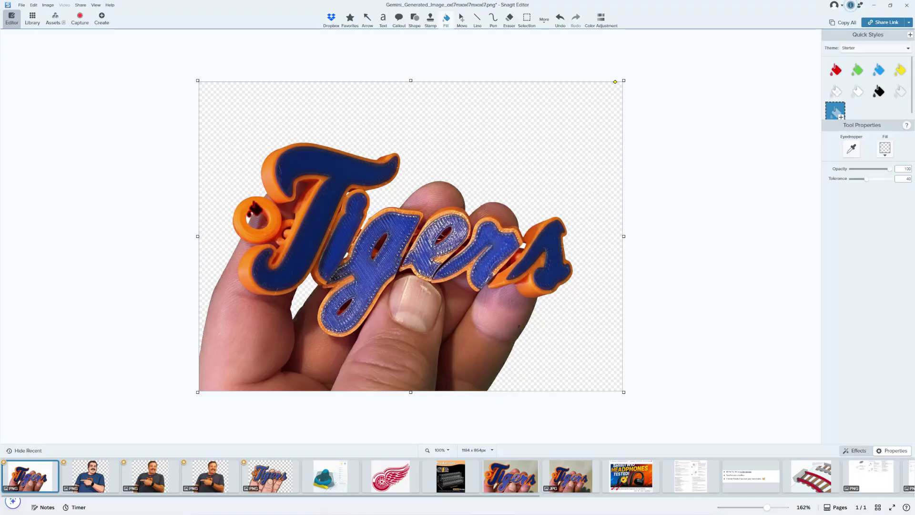
{"action": "left_click", "coordinate": [354, 246]}
{"action": "left_click", "coordinate": [523, 244]}
{"action": "left_click", "coordinate": [521, 245]}
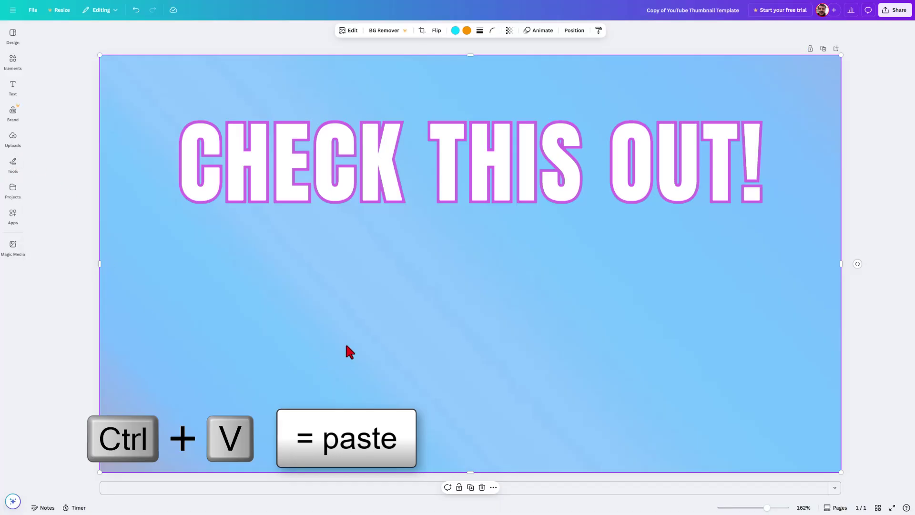
Step: Paste the transparent Tigers image, move it lower left, enlarge it, and raise the headline slightly
{"action": "key", "text": "ctrl+v"}
{"action": "left_click_drag", "start_coordinate": [491, 329], "coordinate": [323, 430]}
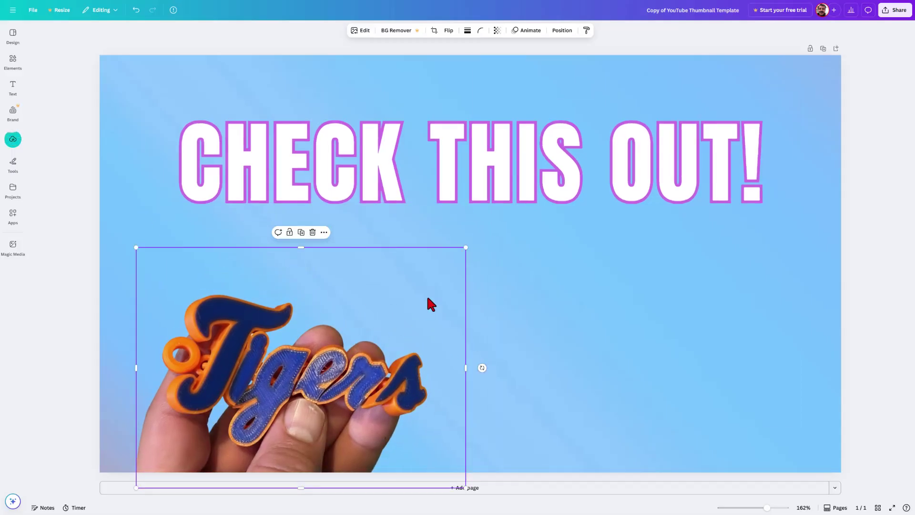
{"action": "left_click", "coordinate": [429, 274]}
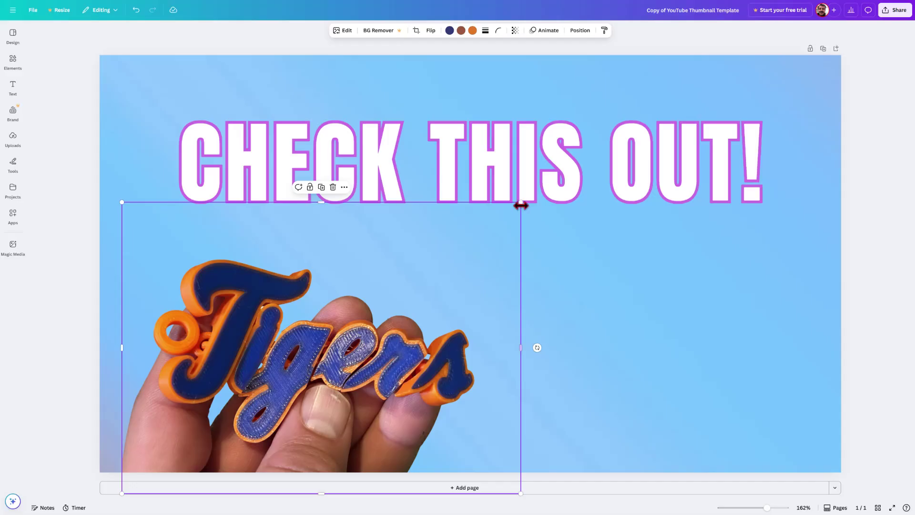
{"action": "left_click_drag", "start_coordinate": [521, 204], "coordinate": [614, 173]}
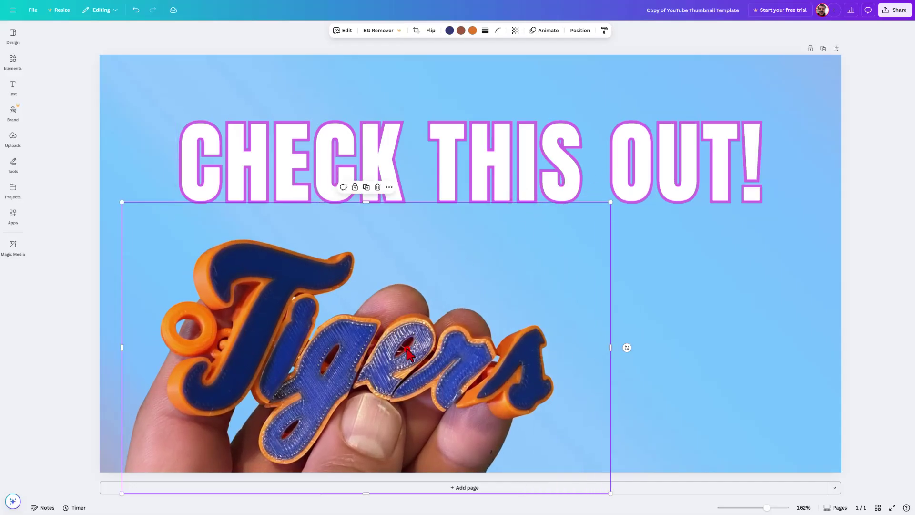
{"action": "left_click", "coordinate": [538, 140]}
{"action": "left_click_drag", "start_coordinate": [537, 139], "coordinate": [542, 107]}
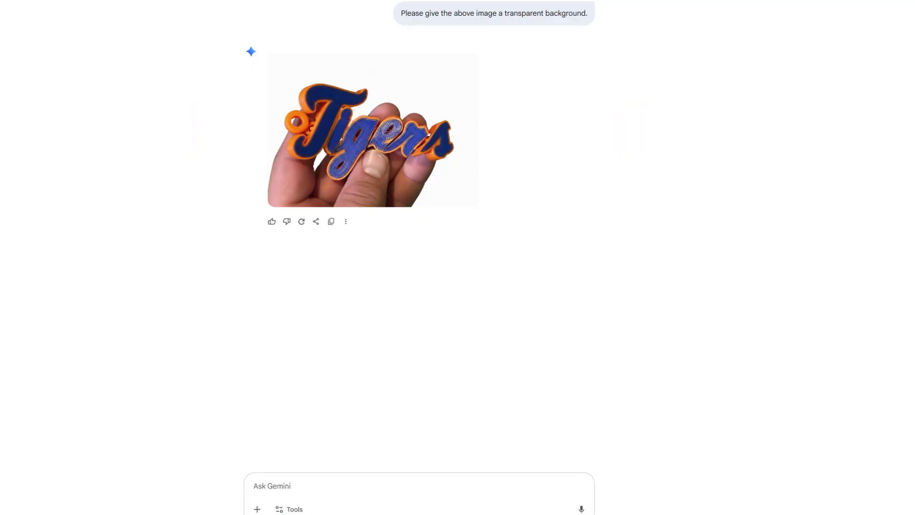
Step: Ask Gemini 'Give the image above a cartoon effect.' and save the full-size cartoon PNG to Downloads
{"action": "left_click", "coordinate": [307, 480]}
{"action": "type", "text": "Give the image above a cartoon effect."}
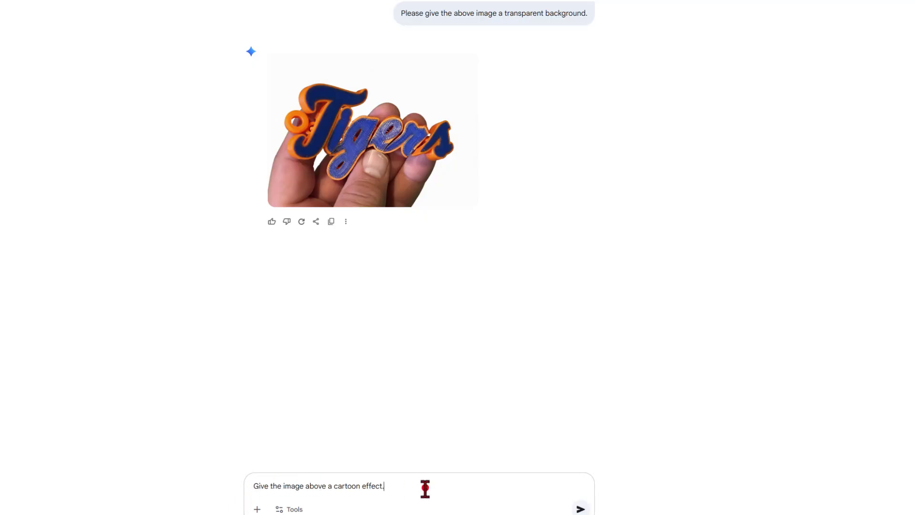
{"action": "key", "text": "Return"}
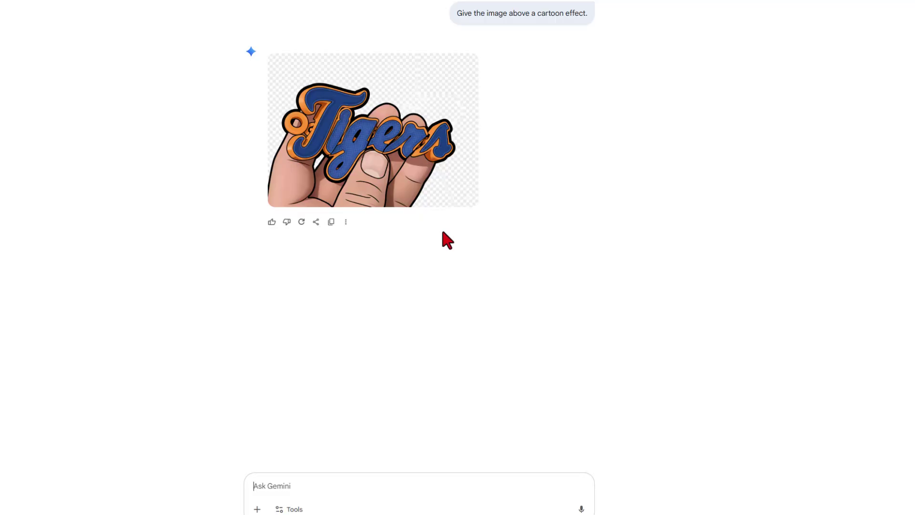
{"action": "mouse_move", "coordinate": [452, 138]}
{"action": "left_click", "coordinate": [465, 73]}
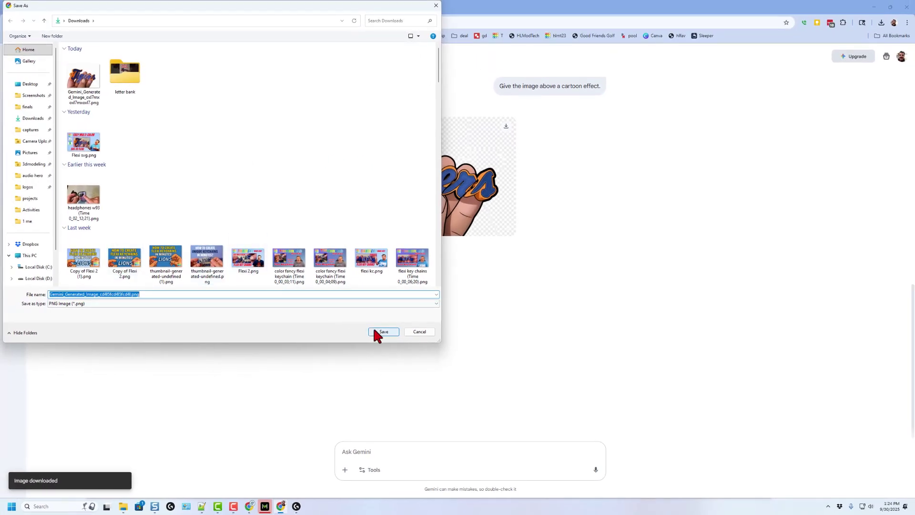
{"action": "left_click", "coordinate": [377, 332]}
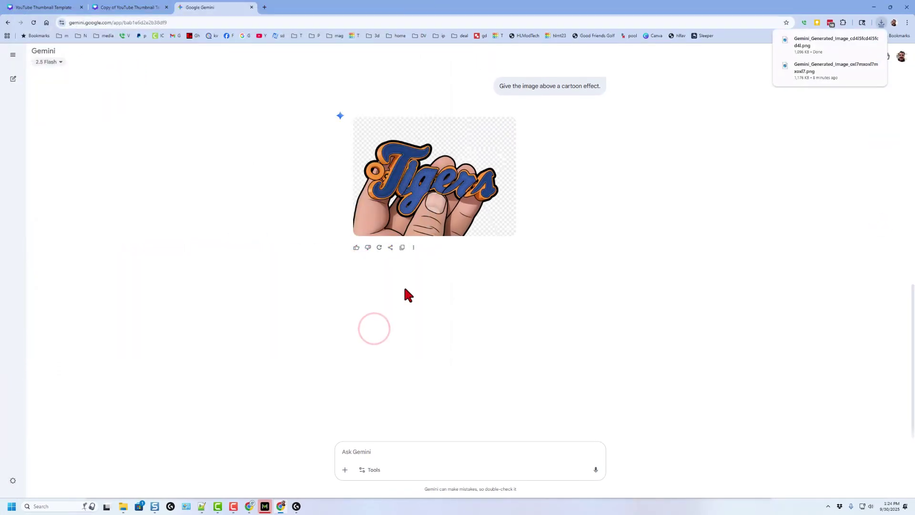
Step: Open the cartoon Tigers hand image in Snagit Editor
{"action": "key", "text": "alt+Tab"}
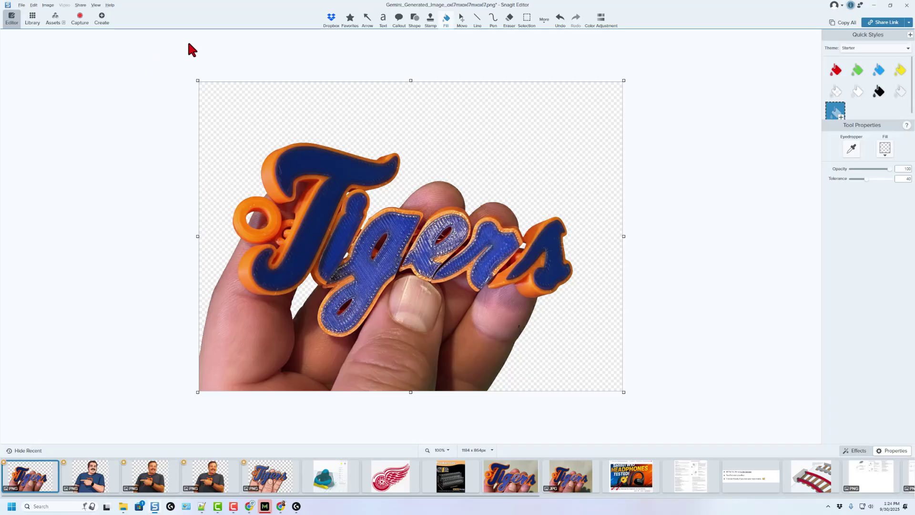
{"action": "left_click", "coordinate": [21, 5]}
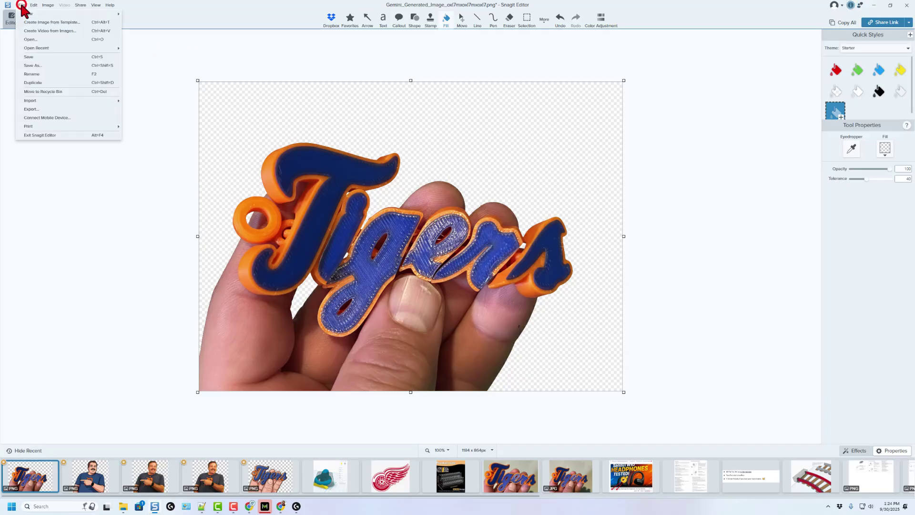
{"action": "left_click", "coordinate": [33, 39]}
{"action": "double_click", "coordinate": [305, 207]}
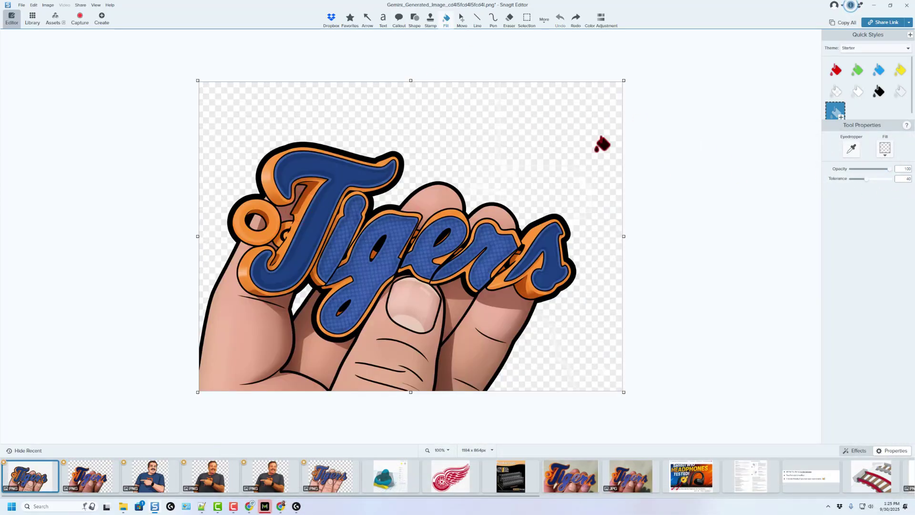
Step: Give the cartoon Tigers image a transparent canvas colour
{"action": "left_click", "coordinate": [495, 116]}
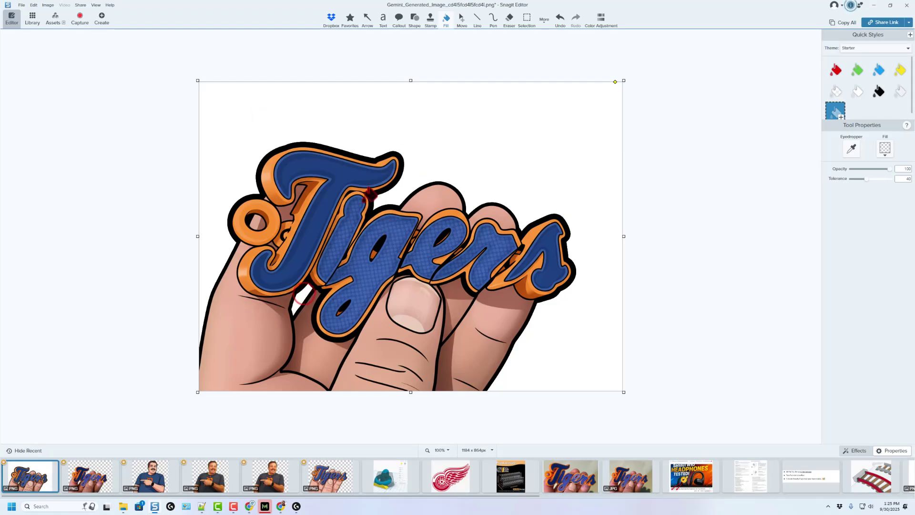
{"action": "left_click", "coordinate": [48, 6]}
{"action": "left_click", "coordinate": [52, 137]}
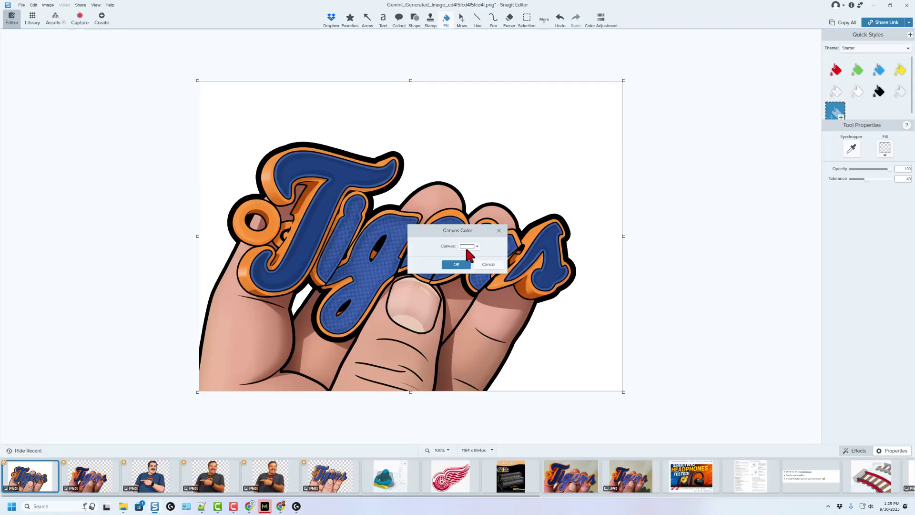
{"action": "left_click", "coordinate": [468, 249]}
{"action": "left_click", "coordinate": [479, 268]}
{"action": "left_click", "coordinate": [456, 264]}
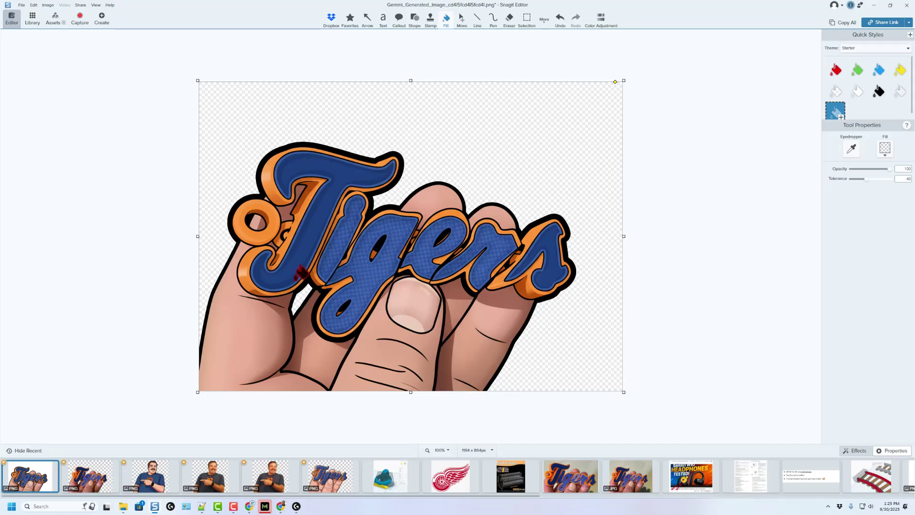
Step: Copy the whole cartoon image and paste it into the Canva thumbnail
{"action": "key", "text": "ctrl+v"}
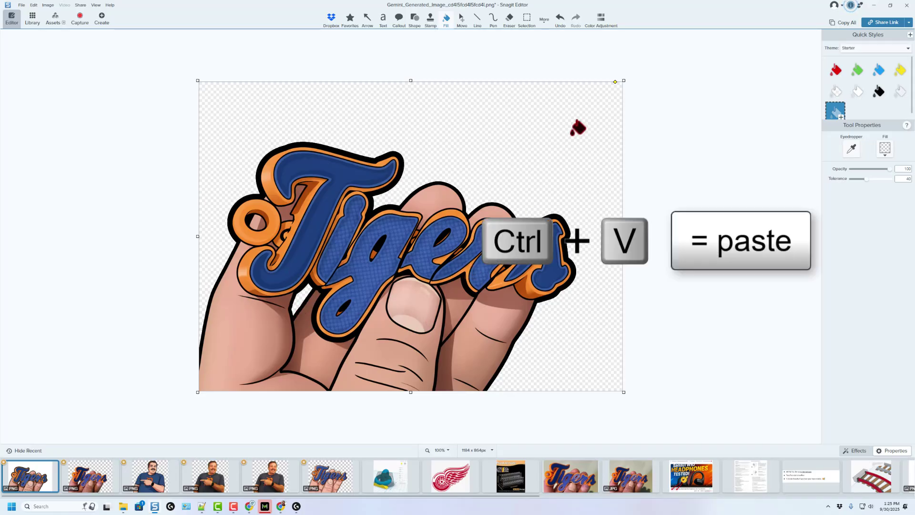
{"action": "left_click", "coordinate": [836, 23]}
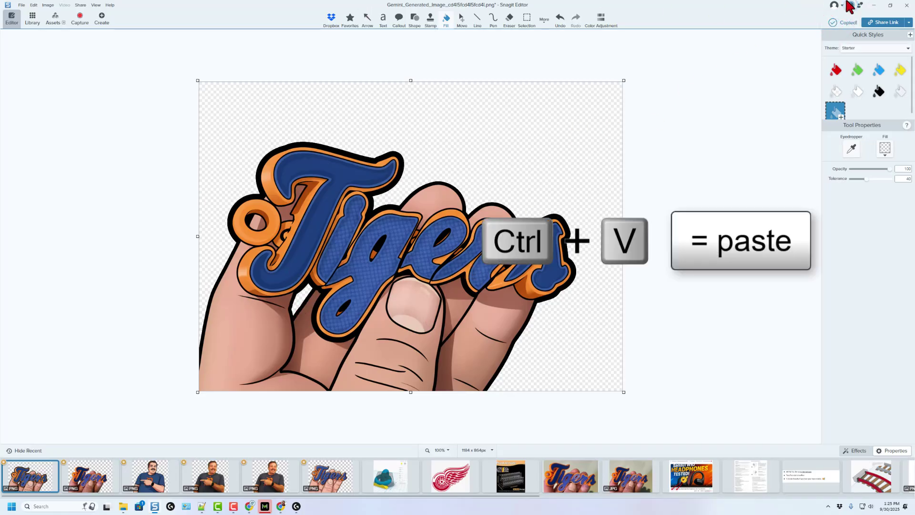
{"action": "left_click", "coordinate": [874, 5]}
{"action": "key", "text": "ctrl+v"}
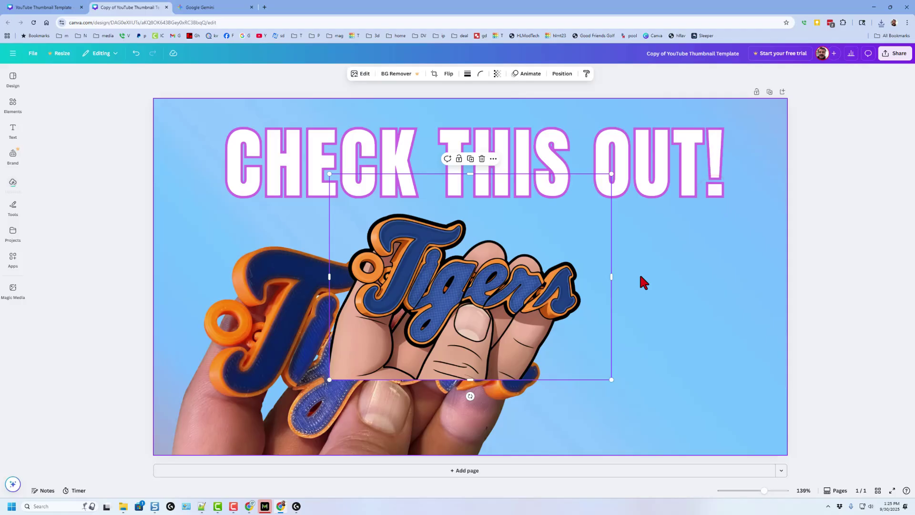
Step: Move the cartoon Tigers hand to the lower right and shrink the Tigers photo toward the bottom-left
{"action": "left_click_drag", "start_coordinate": [528, 302], "coordinate": [698, 379]}
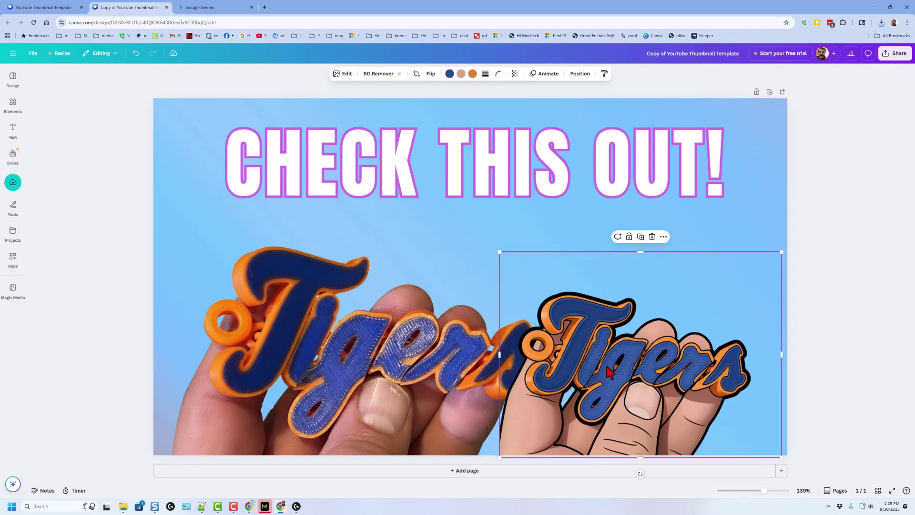
{"action": "key", "text": "Tab"}
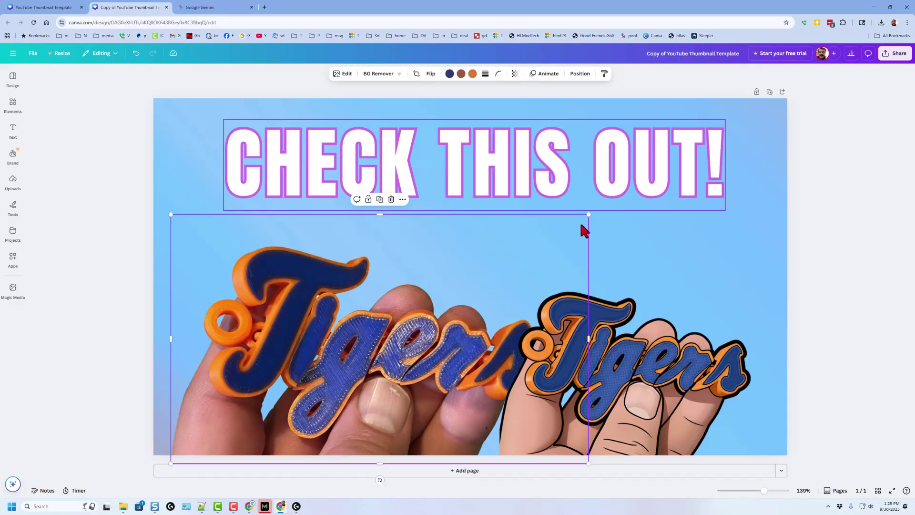
{"action": "left_click_drag", "start_coordinate": [589, 214], "coordinate": [402, 322]}
Step: Copy the cartoon pointing man from Snagit and paste it into the Canva thumbnail
{"action": "key", "text": "alt+Tab"}
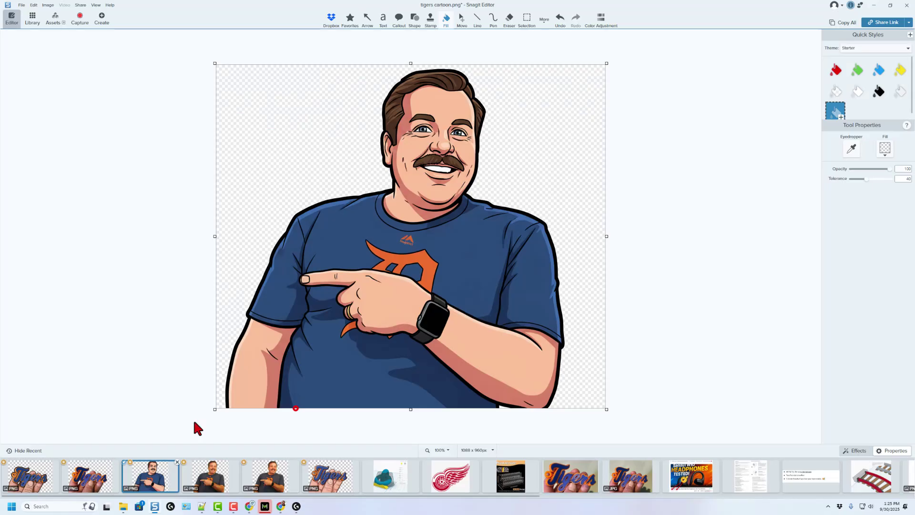
{"action": "left_click", "coordinate": [296, 408]}
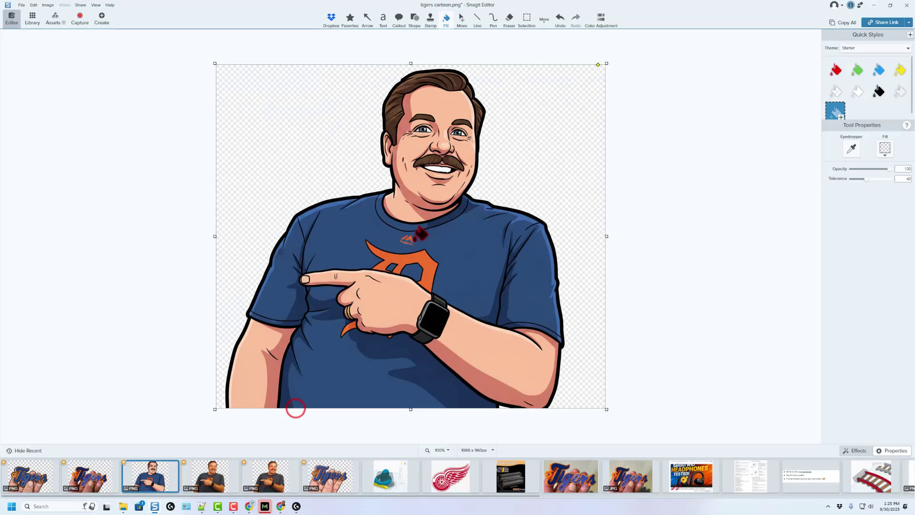
{"action": "left_click", "coordinate": [838, 22]}
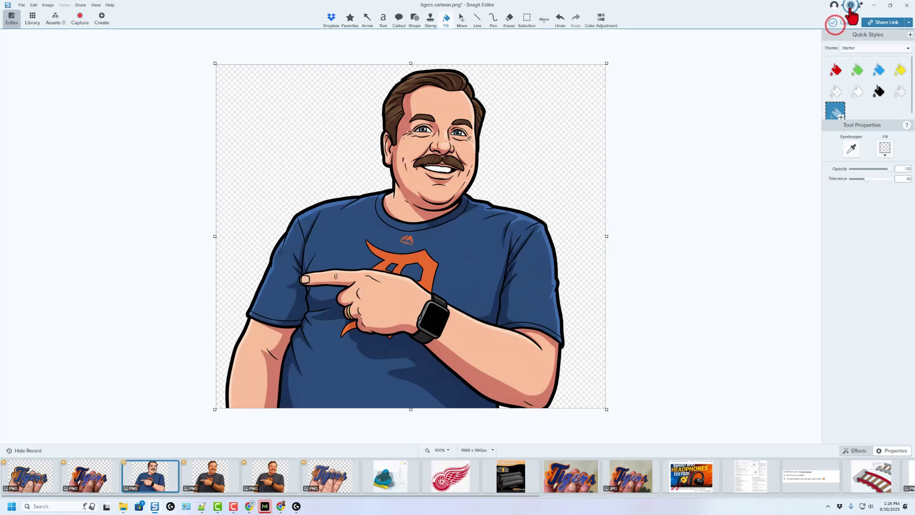
{"action": "key", "text": "alt+Tab"}
{"action": "key", "text": "ctrl+v"}
Step: Place the cartoon pointing man at the bottom right, enlarge it, and make the browser full screen
{"action": "left_click_drag", "start_coordinate": [524, 306], "coordinate": [763, 346]}
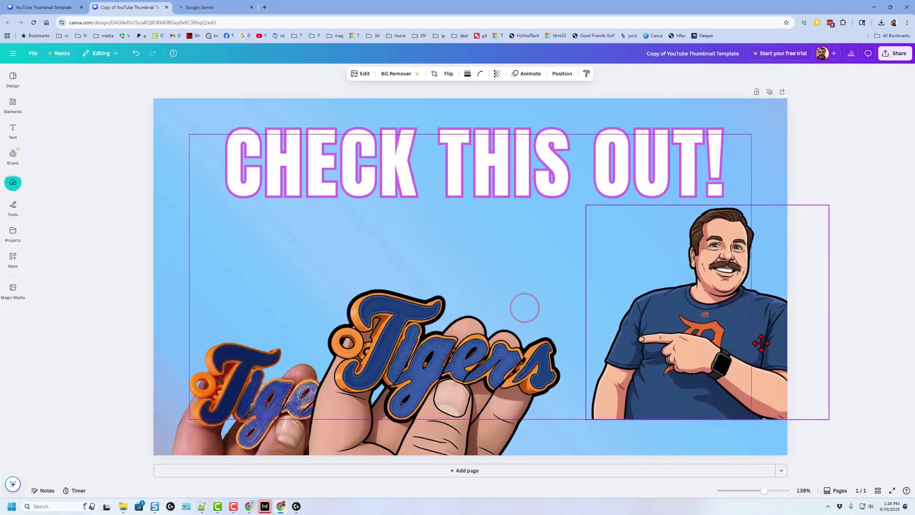
{"action": "left_click_drag", "start_coordinate": [585, 419], "coordinate": [550, 461]}
{"action": "left_click_drag", "start_coordinate": [625, 357], "coordinate": [616, 355]}
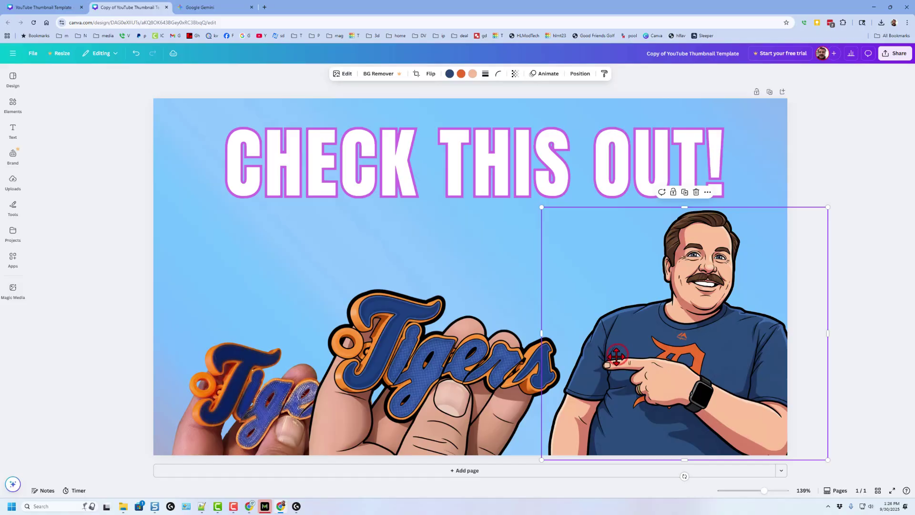
{"action": "key", "text": "F11"}
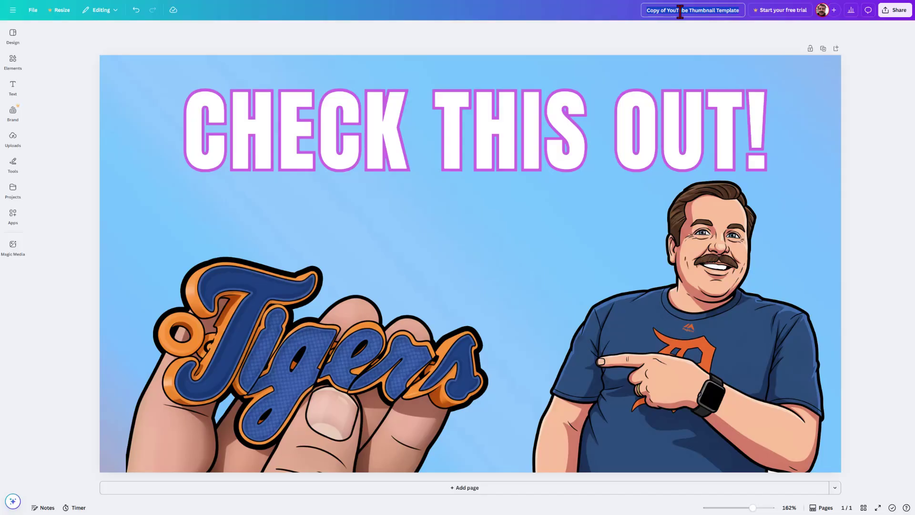
Step: Title the design 'yt fun' and download it as a PNG to the Downloads folder
{"action": "type", "text": "yt fun"}
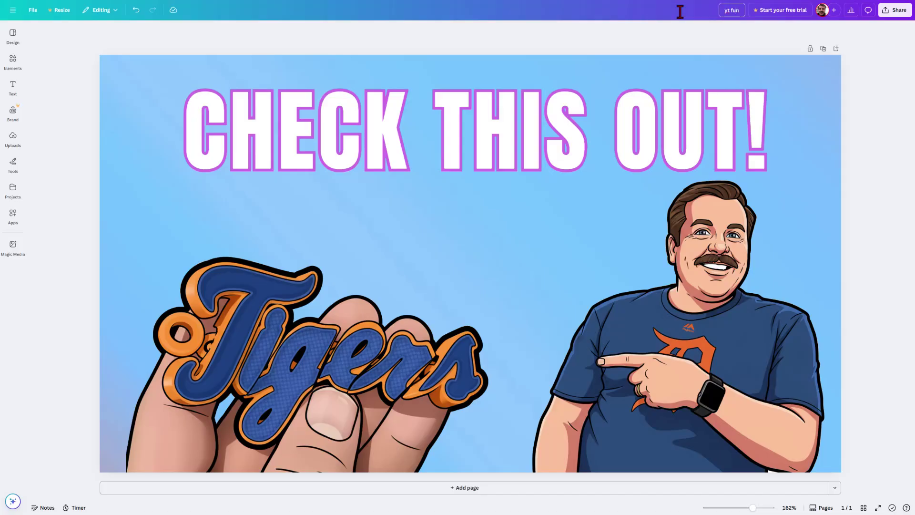
{"action": "left_click", "coordinate": [514, 45]}
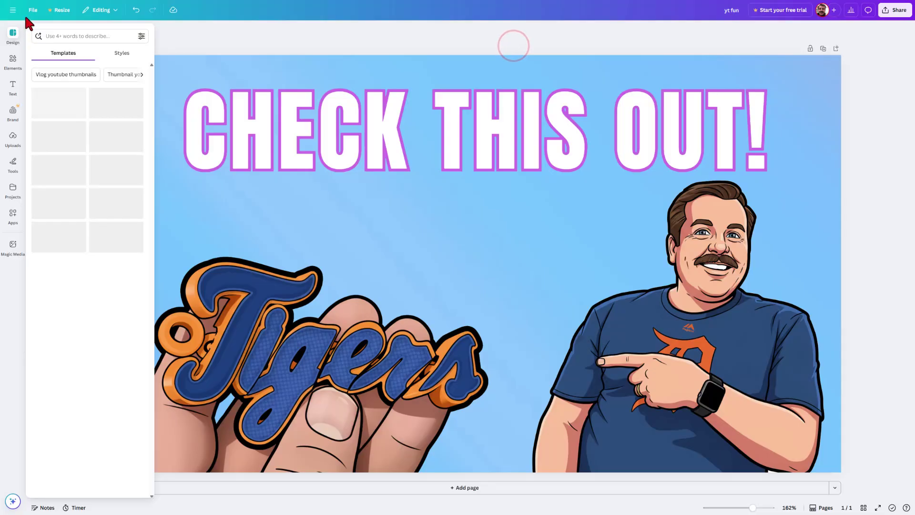
{"action": "left_click", "coordinate": [32, 10]}
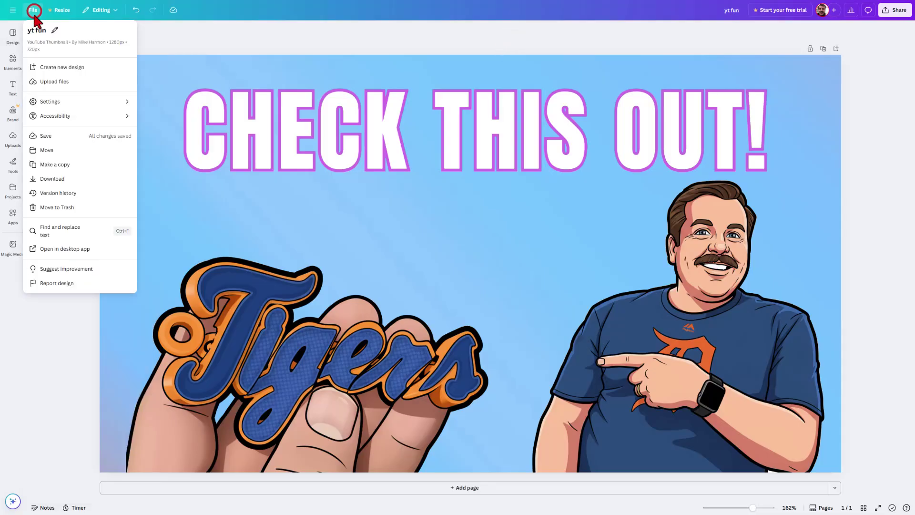
{"action": "left_click", "coordinate": [48, 179]}
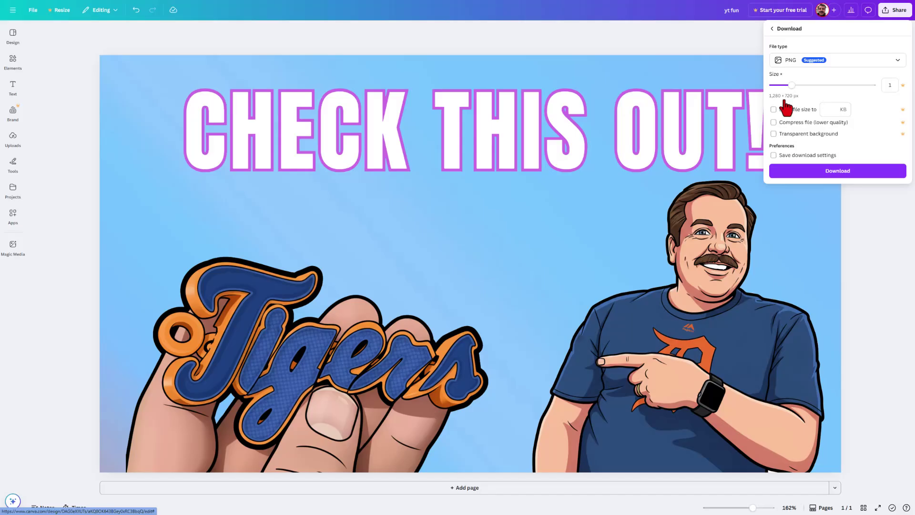
{"action": "left_click", "coordinate": [793, 171]}
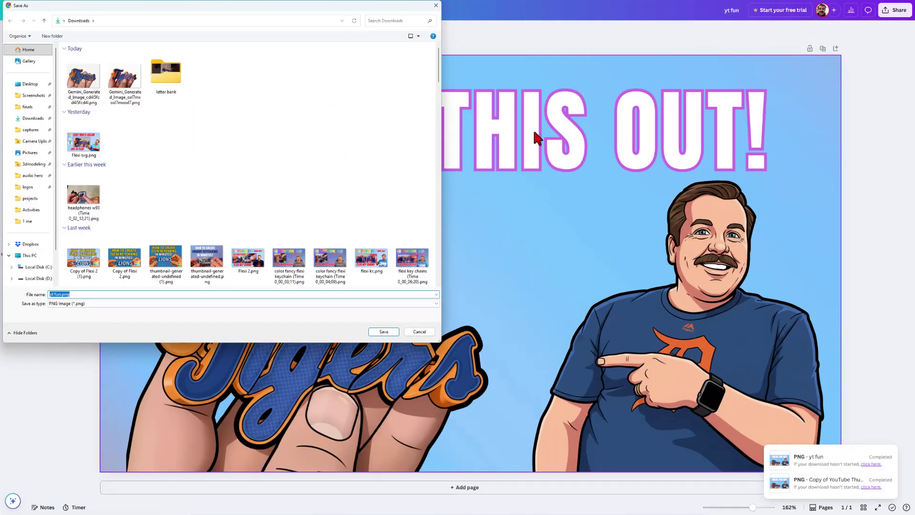
{"action": "left_click", "coordinate": [389, 332]}
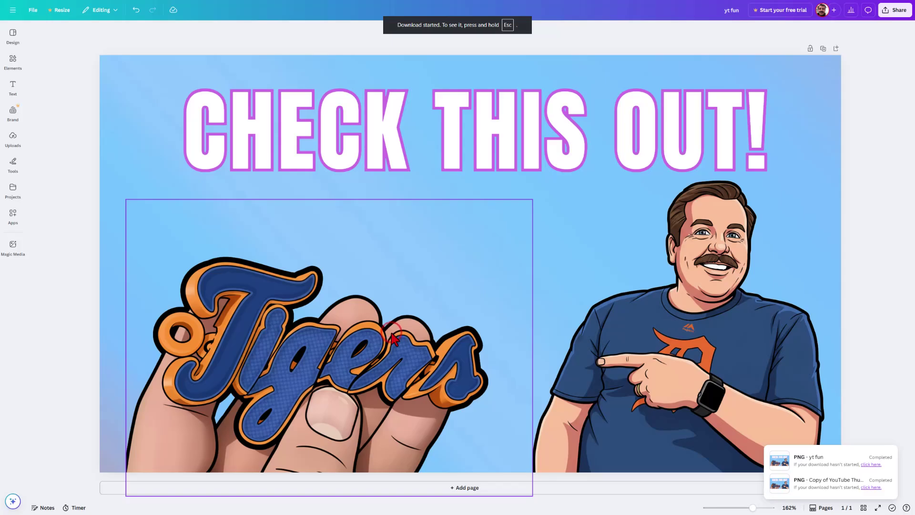